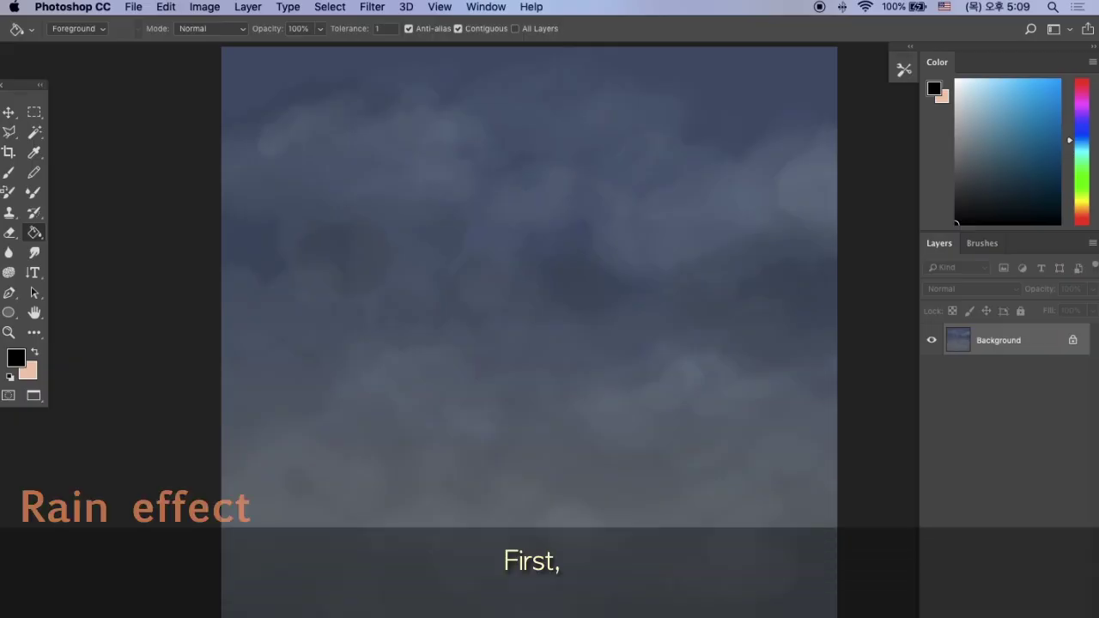
# Step: Add a new layer above the cloudy sky Background and fill it solid black
pyautogui.hotkey('ctrl', 'shift', 'alt', 'n')
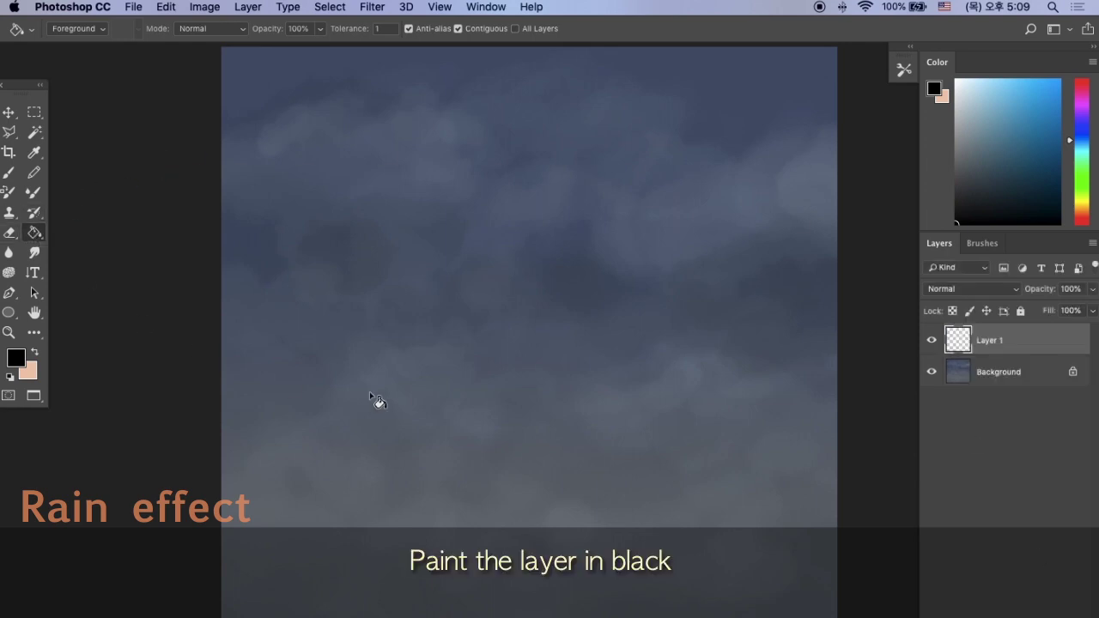
pyautogui.click(538, 339)
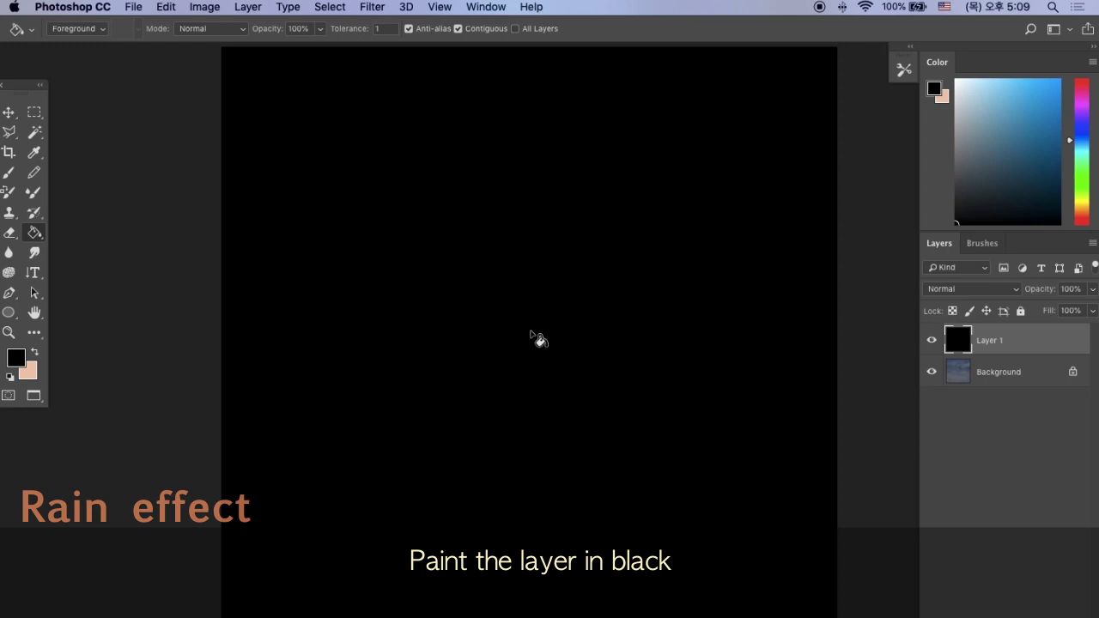
pyautogui.click(374, 8)
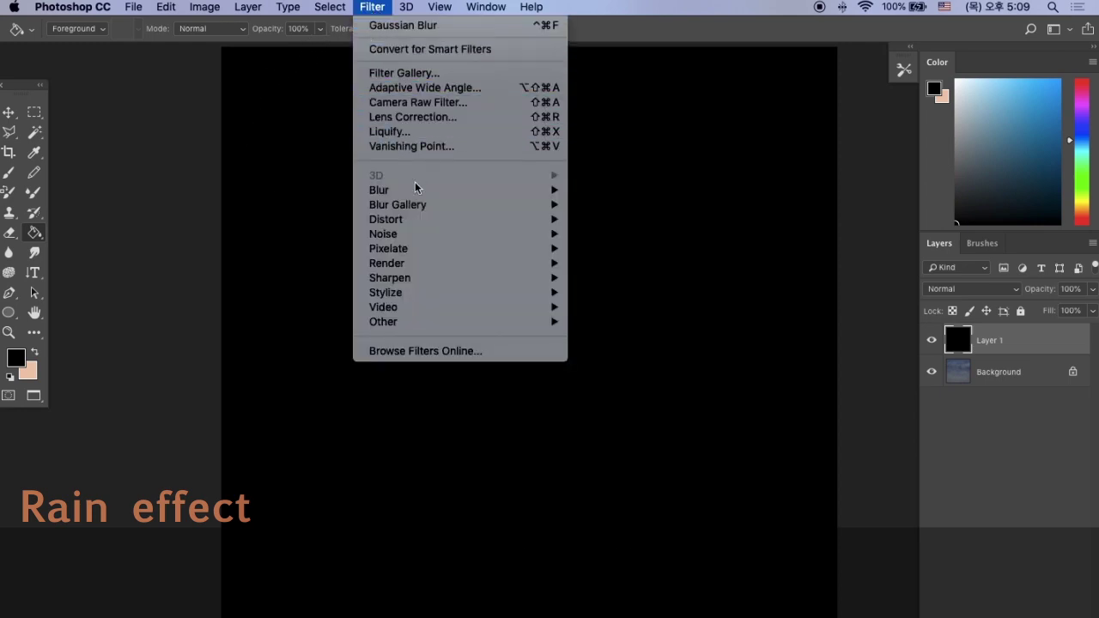
pyautogui.moveTo(383, 233)
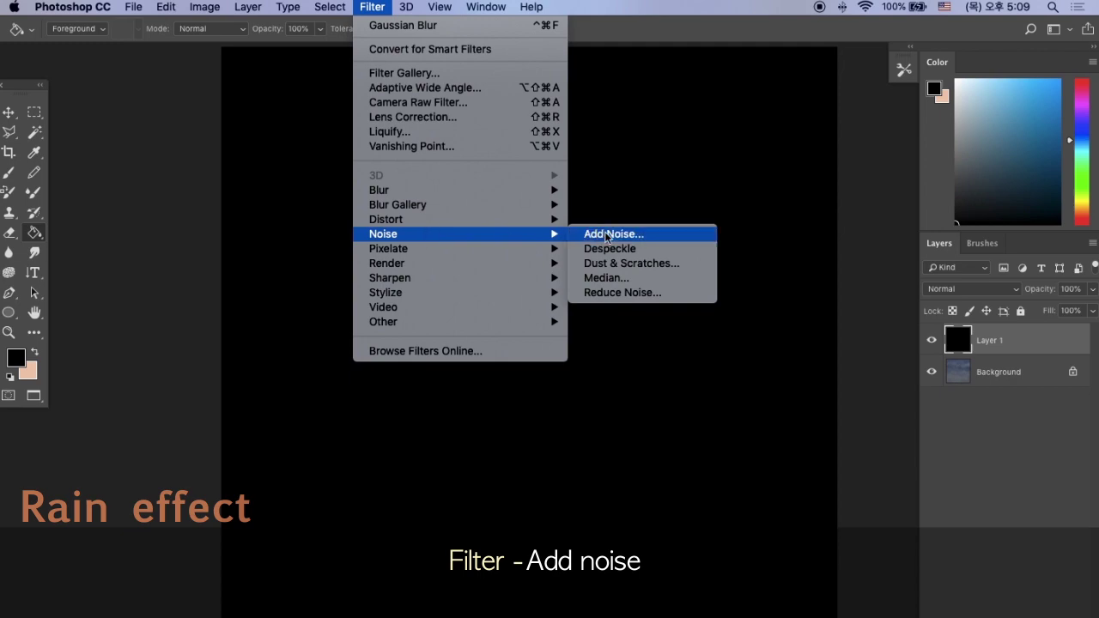
# Step: Add 63.61% monochromatic noise to the black layer
pyautogui.click(606, 234)
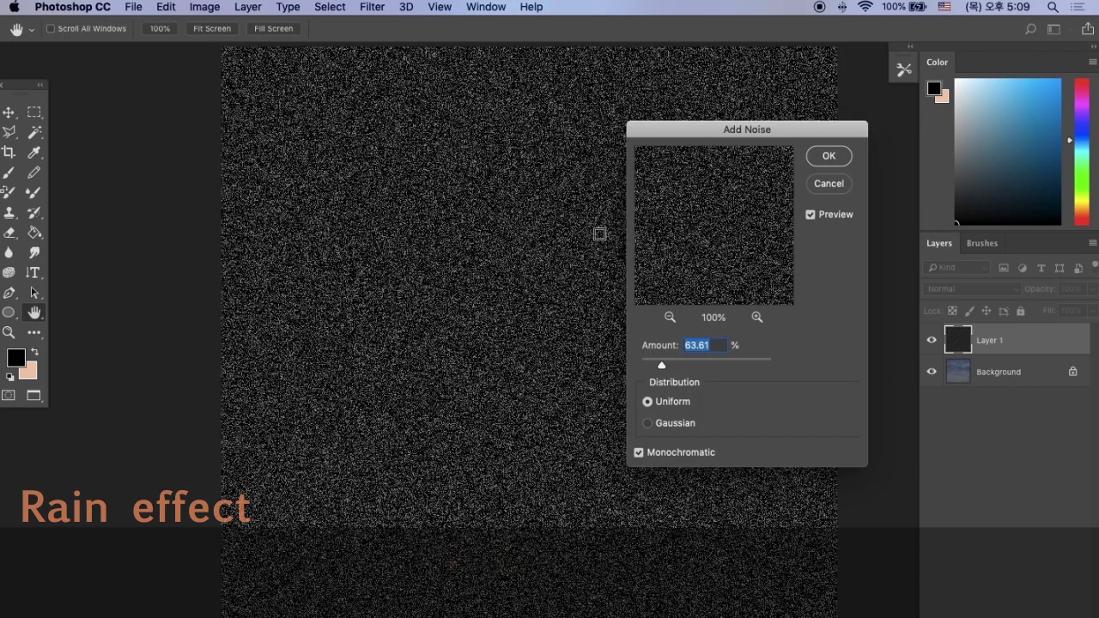
pyautogui.click(640, 453)
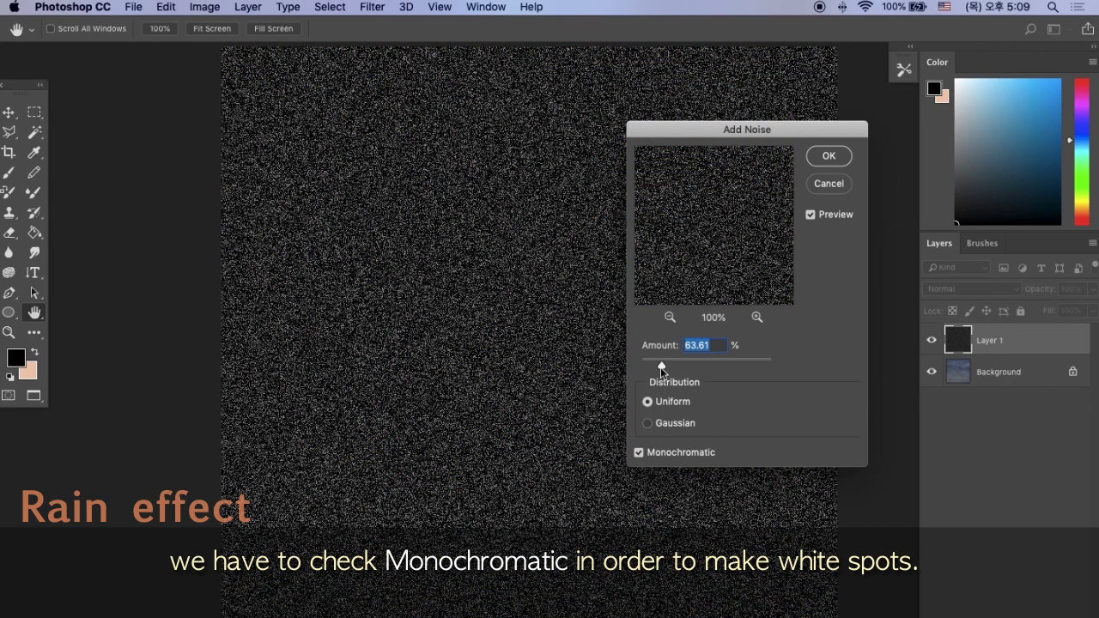
pyautogui.moveTo(660, 366); pyautogui.dragTo(662, 364)
pyautogui.click(824, 157)
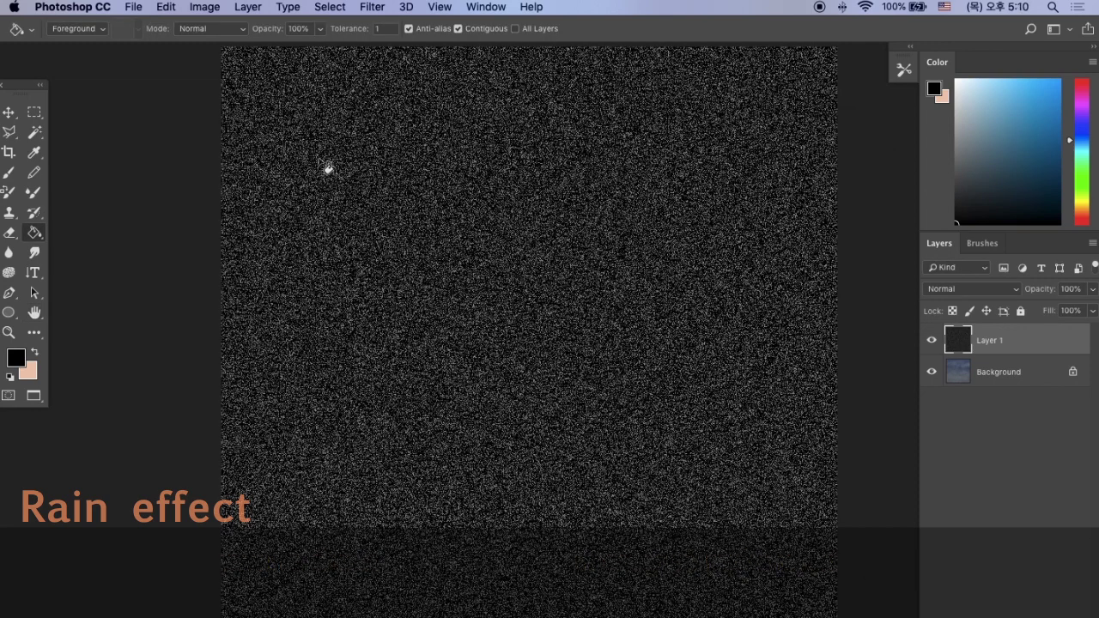
pyautogui.click(203, 9)
pyautogui.moveTo(230, 49)
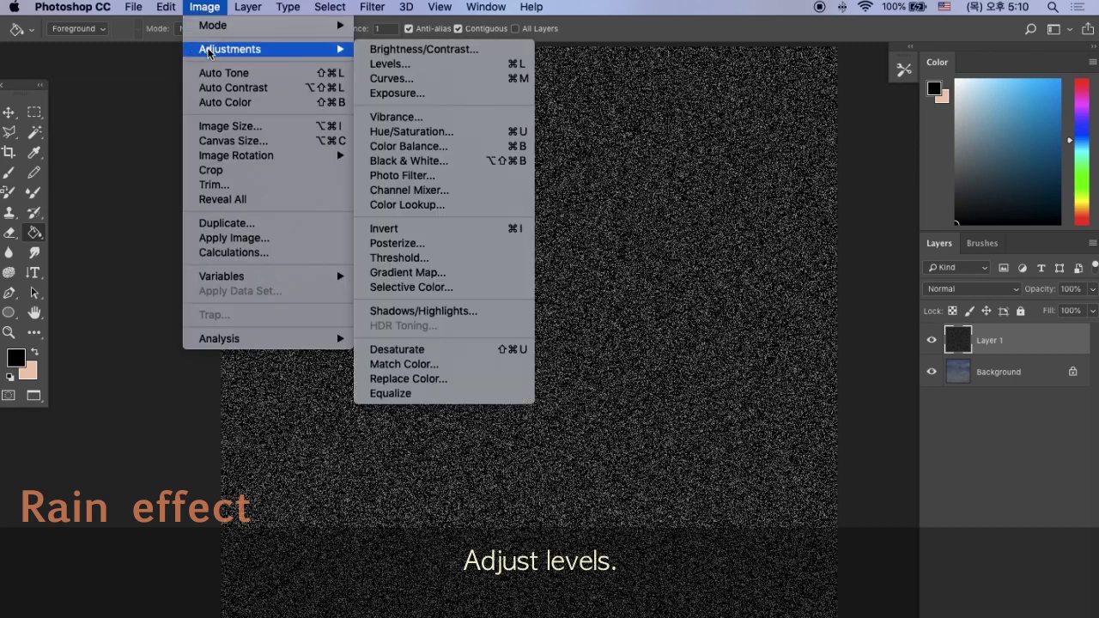
# Step: Apply Levels with input values 154, 1.00 and 159 to leave sparse white specks
pyautogui.click(429, 64)
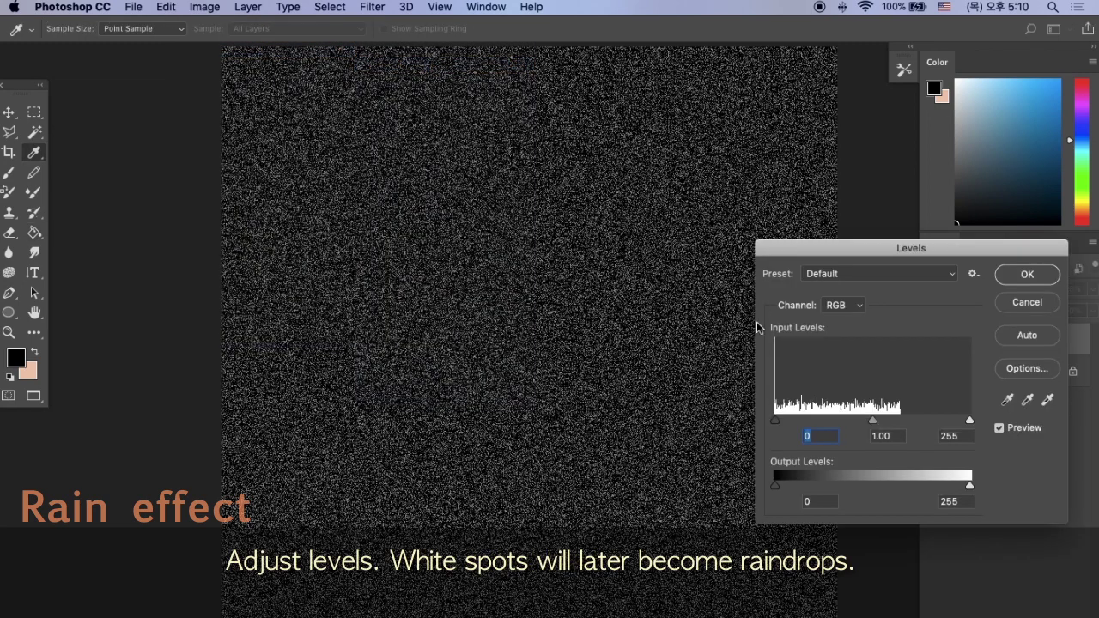
pyautogui.moveTo(971, 427); pyautogui.dragTo(897, 422)
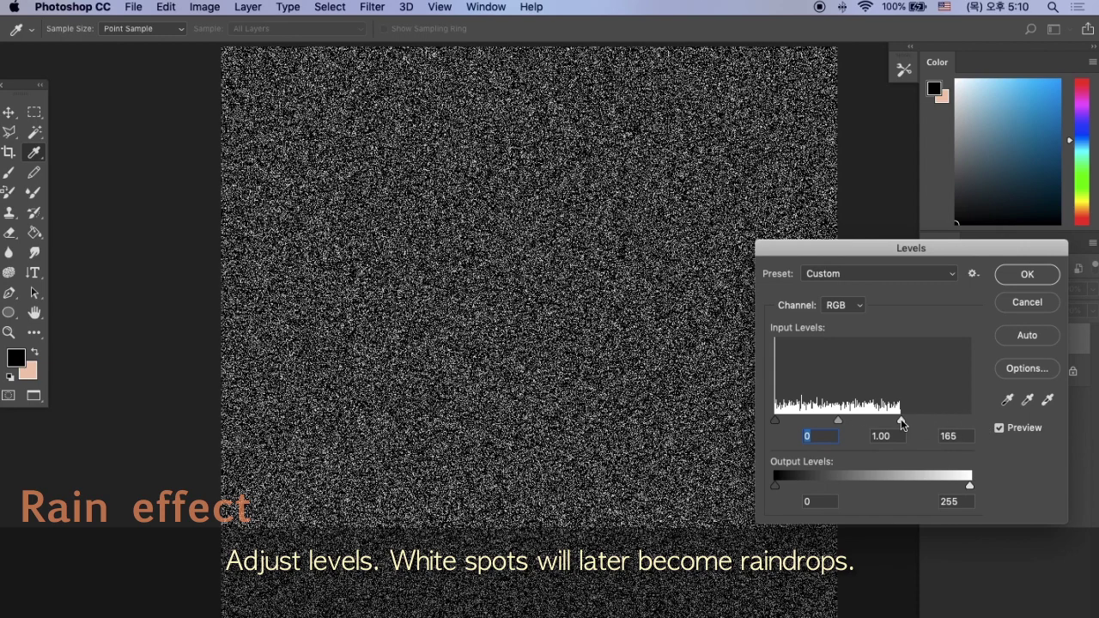
pyautogui.moveTo(774, 422); pyautogui.dragTo(892, 427)
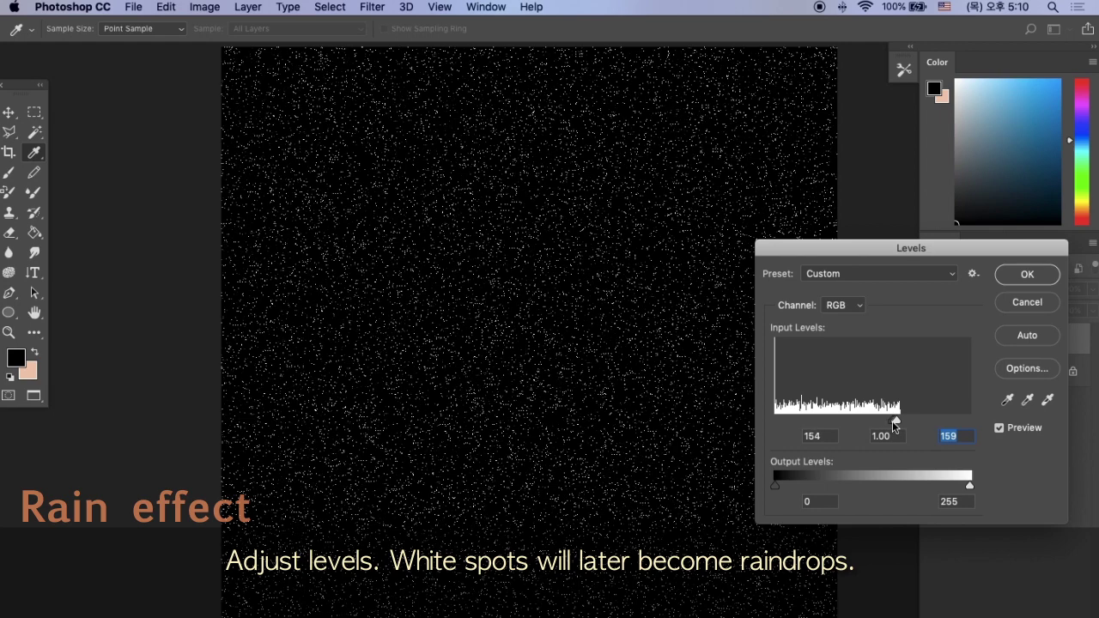
pyautogui.click(894, 424)
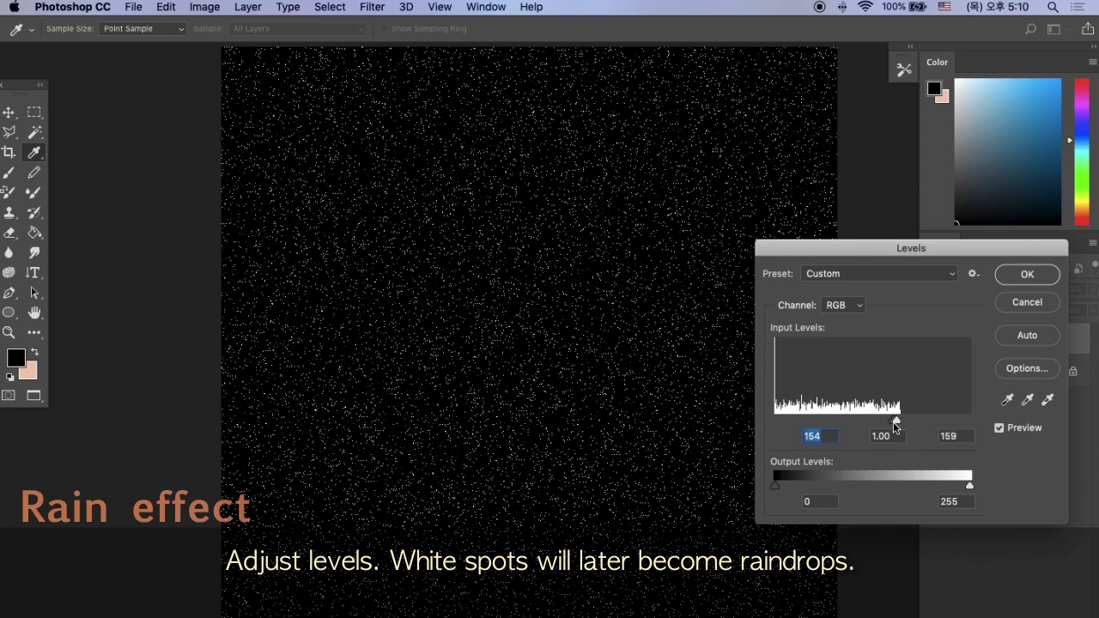
pyautogui.click(1027, 275)
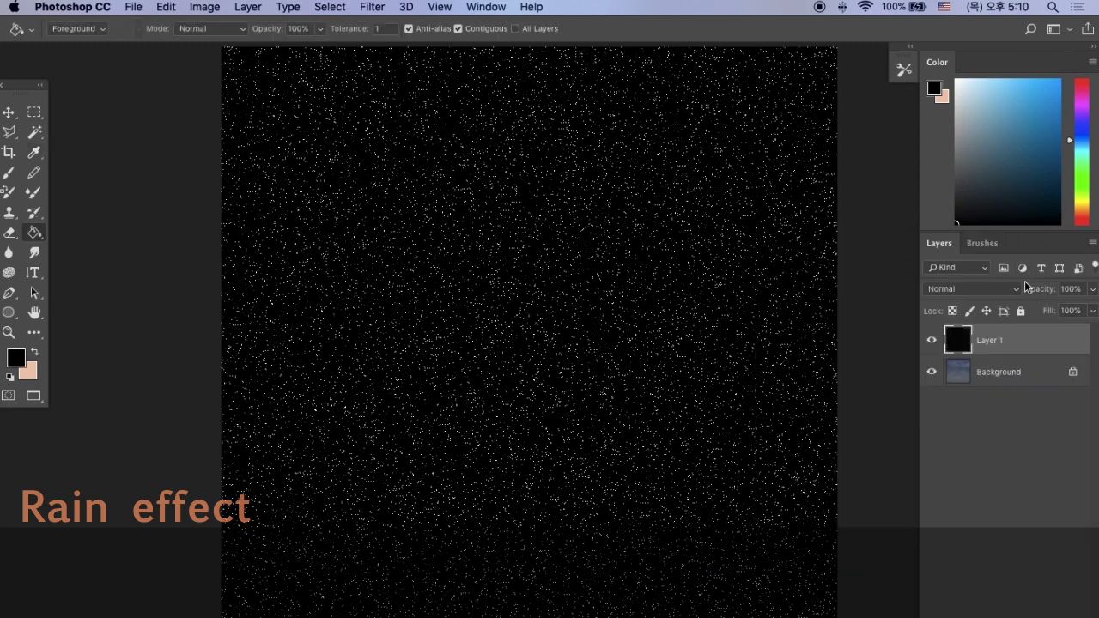
pyautogui.click(371, 8)
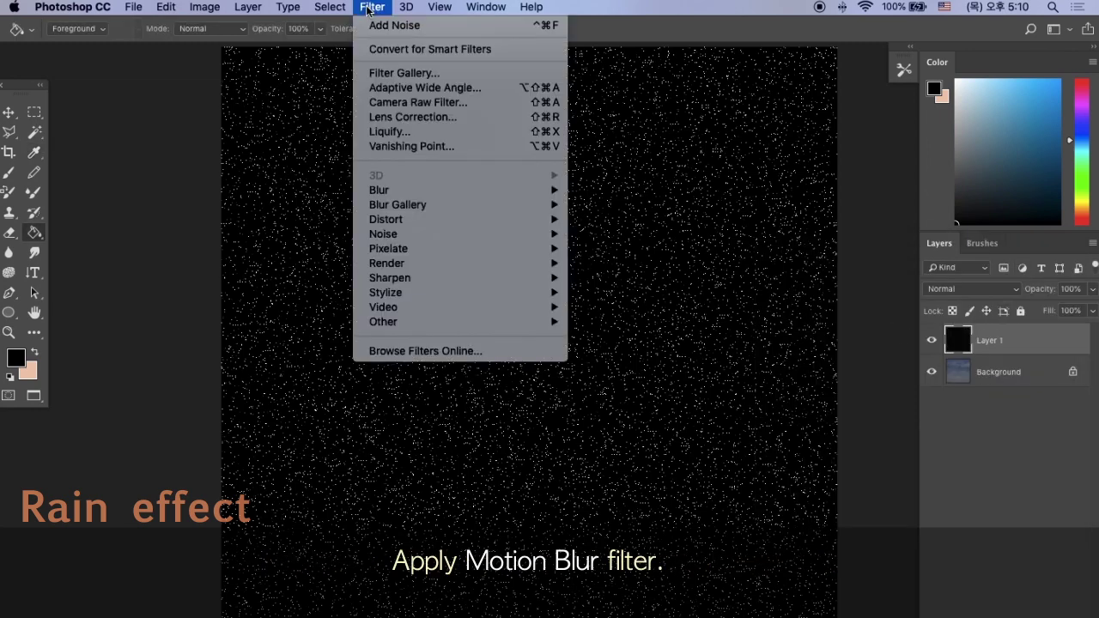
pyautogui.moveTo(429, 189)
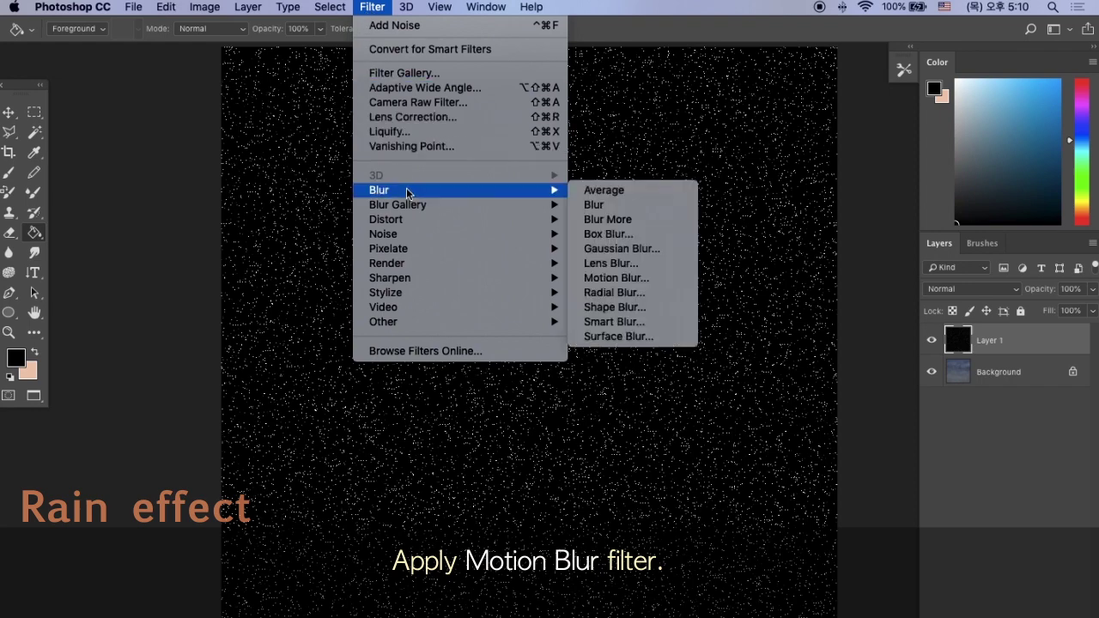
# Step: Motion-blur the specks at -73° over 97 pixels into diagonal streaks
pyautogui.click(614, 278)
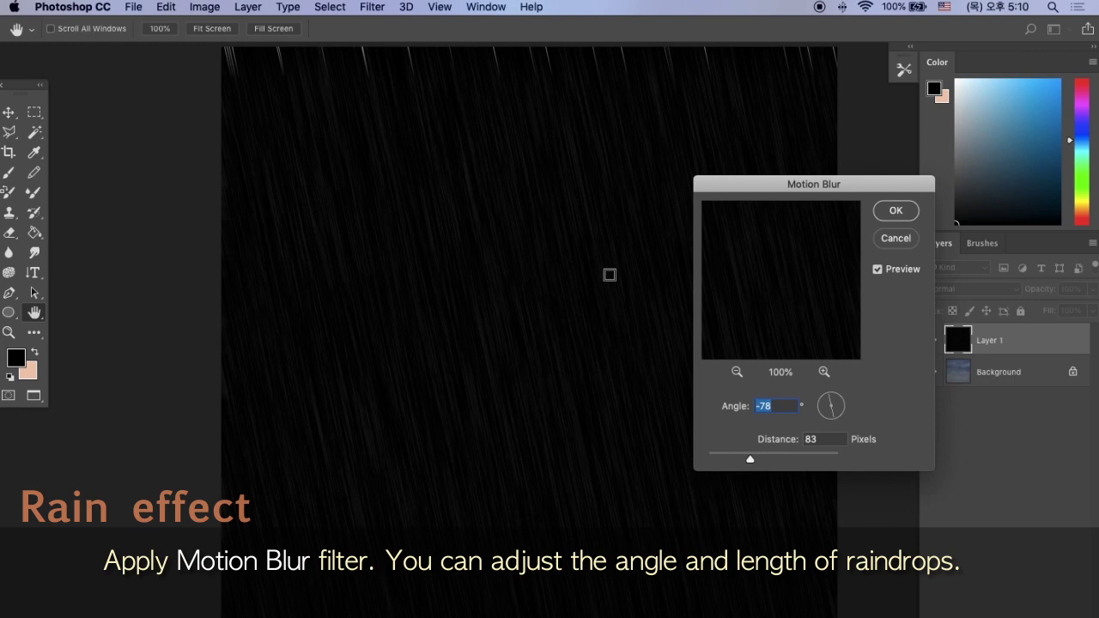
pyautogui.moveTo(826, 400); pyautogui.dragTo(829, 402)
pyautogui.moveTo(744, 464); pyautogui.dragTo(747, 464)
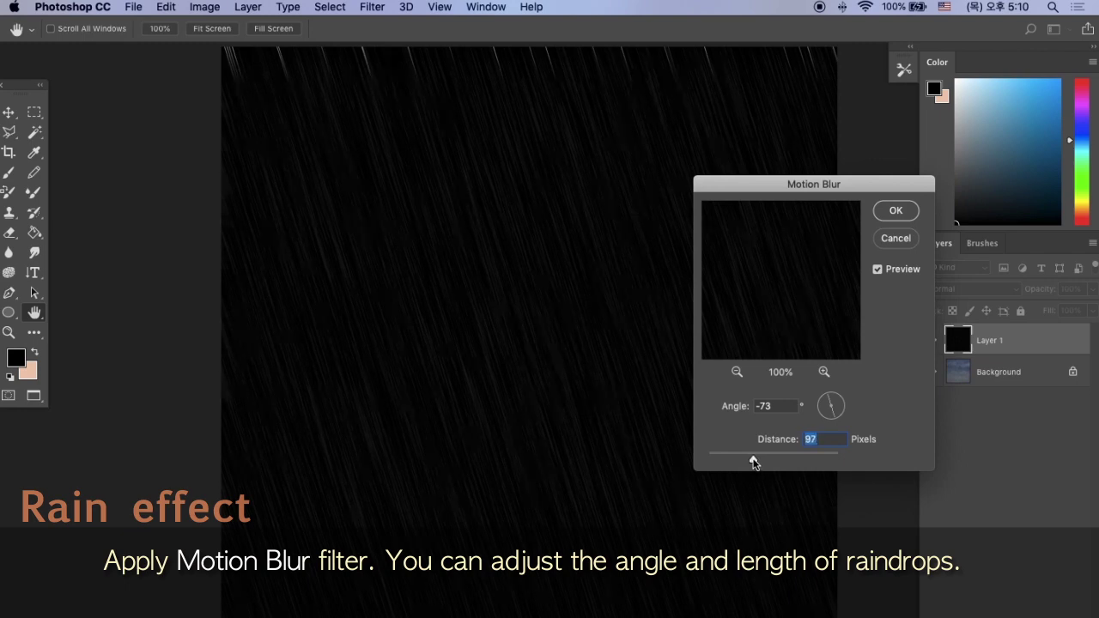
pyautogui.click(894, 212)
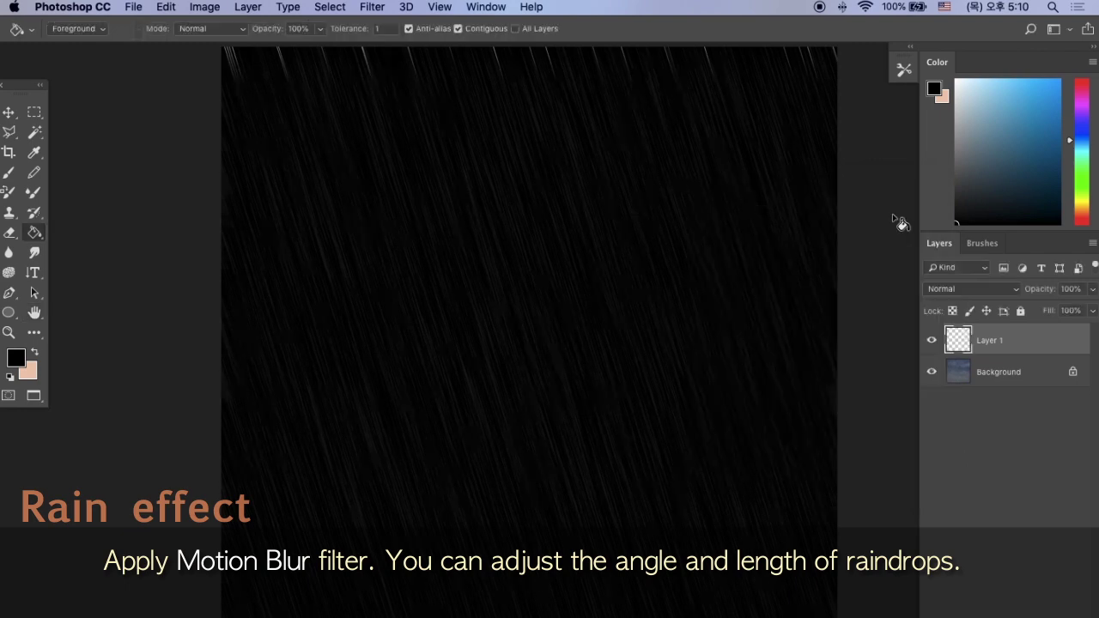
pyautogui.hotkey('ctrl', 'l')
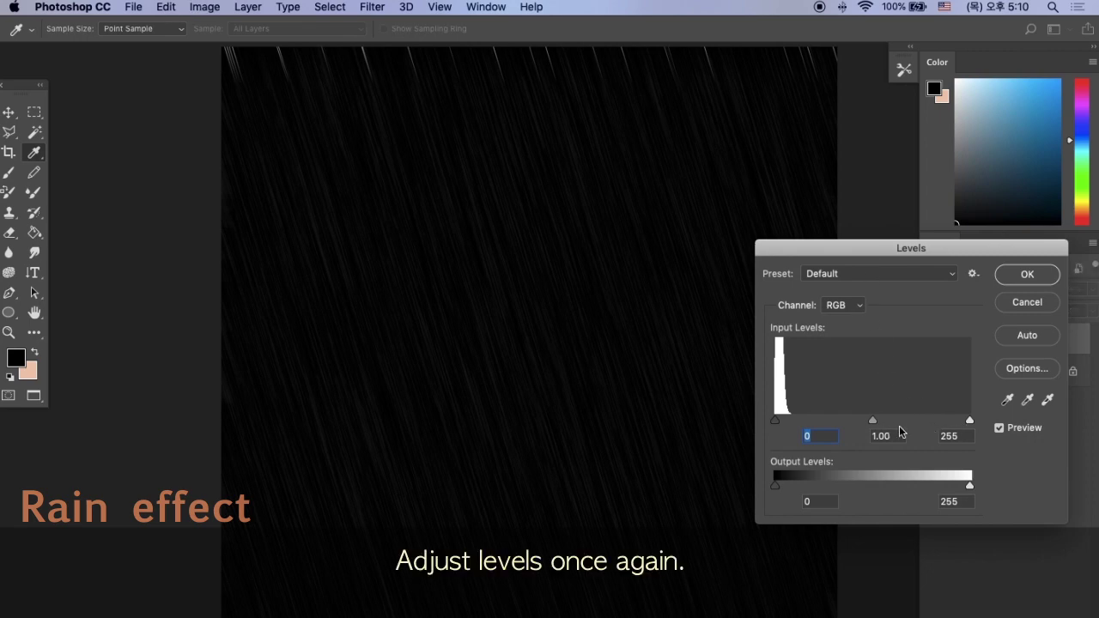
# Step: Brighten the streaks with a second Levels pass of 0, 1.00 and 143
pyautogui.moveTo(971, 427); pyautogui.dragTo(882, 421)
pyautogui.moveTo(774, 421); pyautogui.dragTo(779, 429)
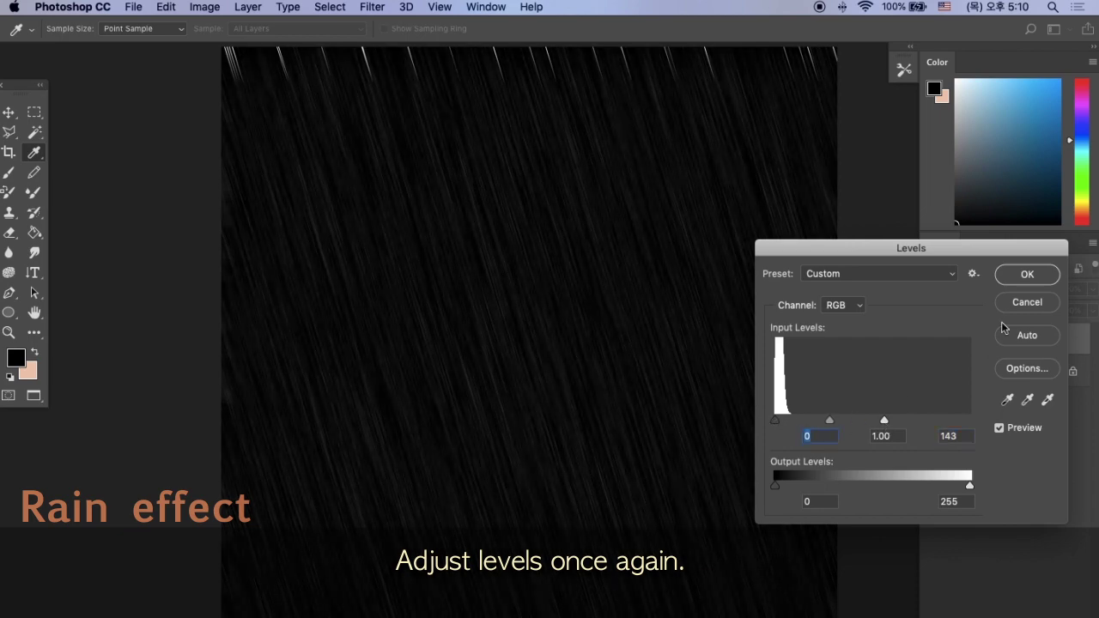
pyautogui.click(1027, 274)
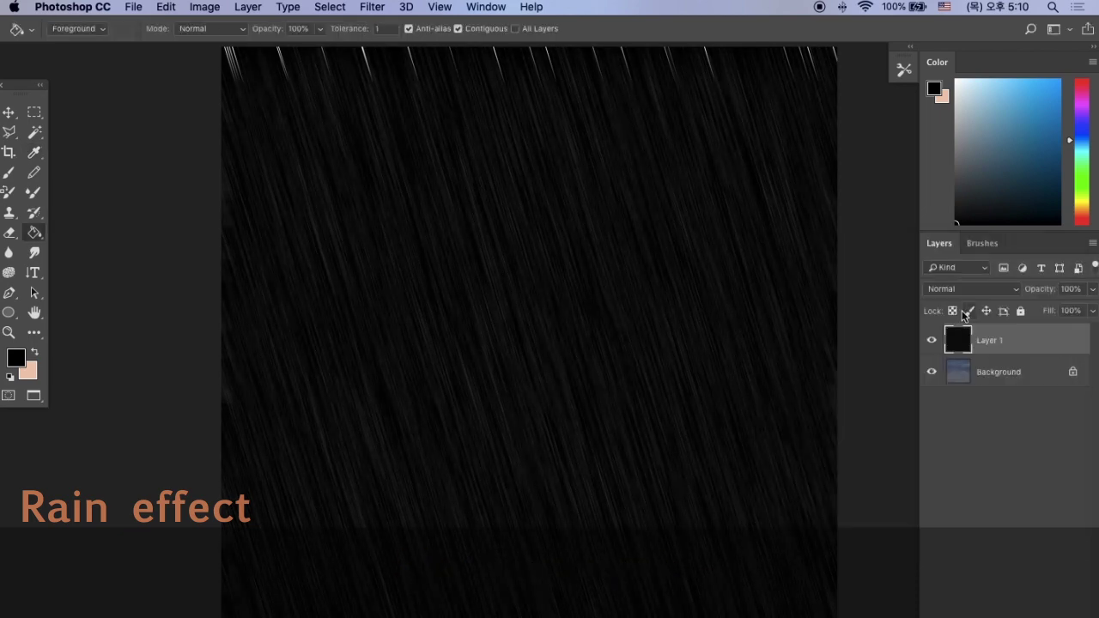
# Step: Stretch the rain layer vertically to about 111%, pushing its faded edges off canvas
pyautogui.press('super+minus')
pyautogui.press('super+t')
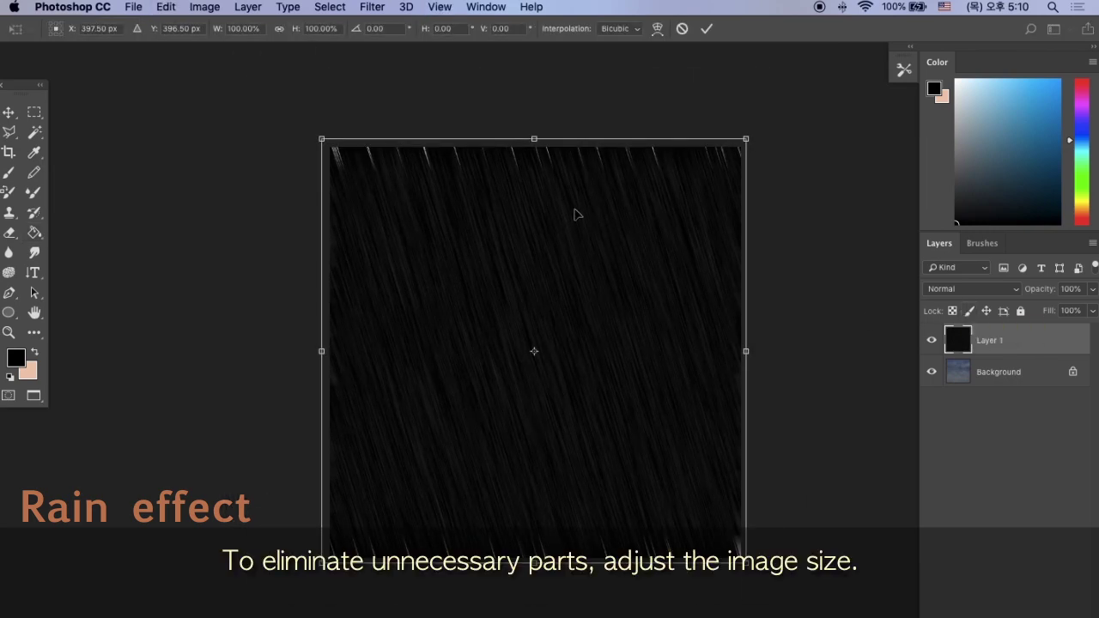
pyautogui.moveTo(546, 136); pyautogui.dragTo(546, 116)
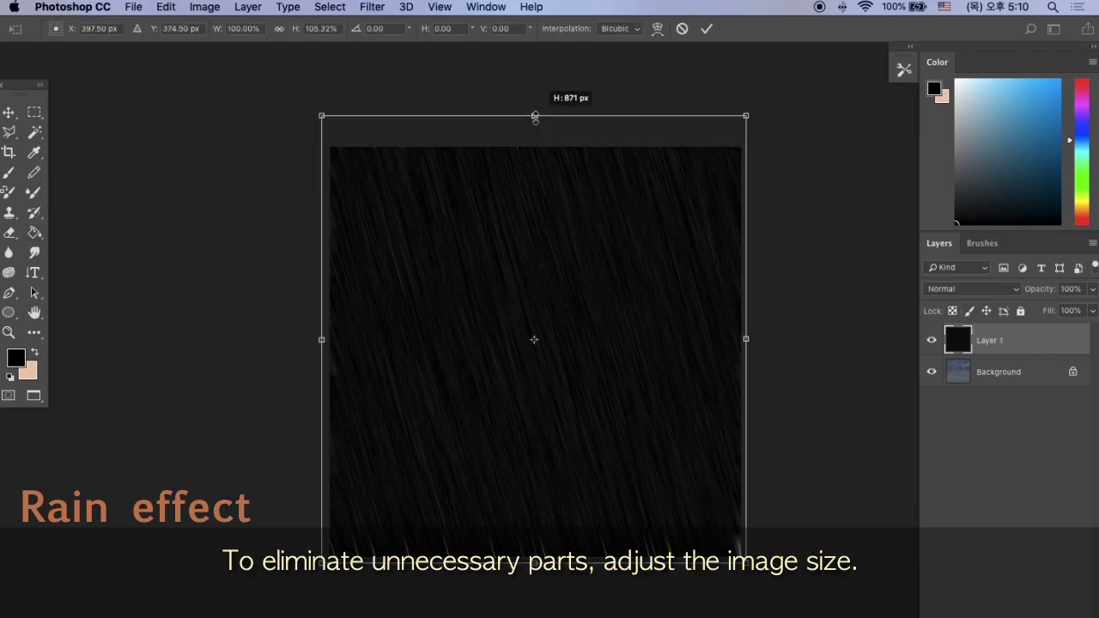
pyautogui.moveTo(554, 549); pyautogui.dragTo(554, 589)
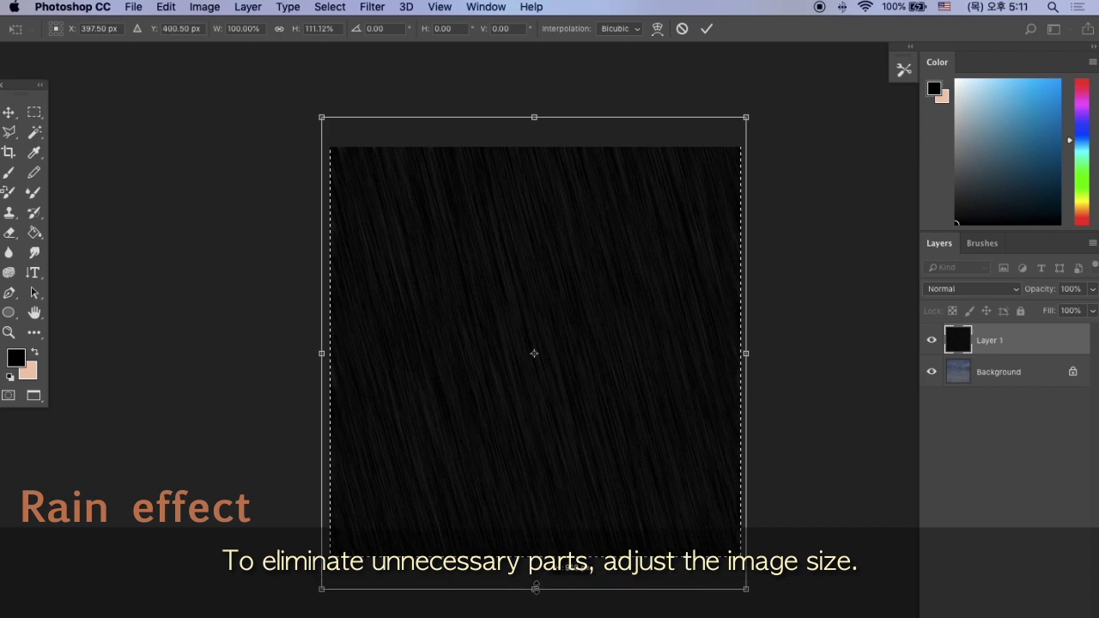
pyautogui.press('Return')
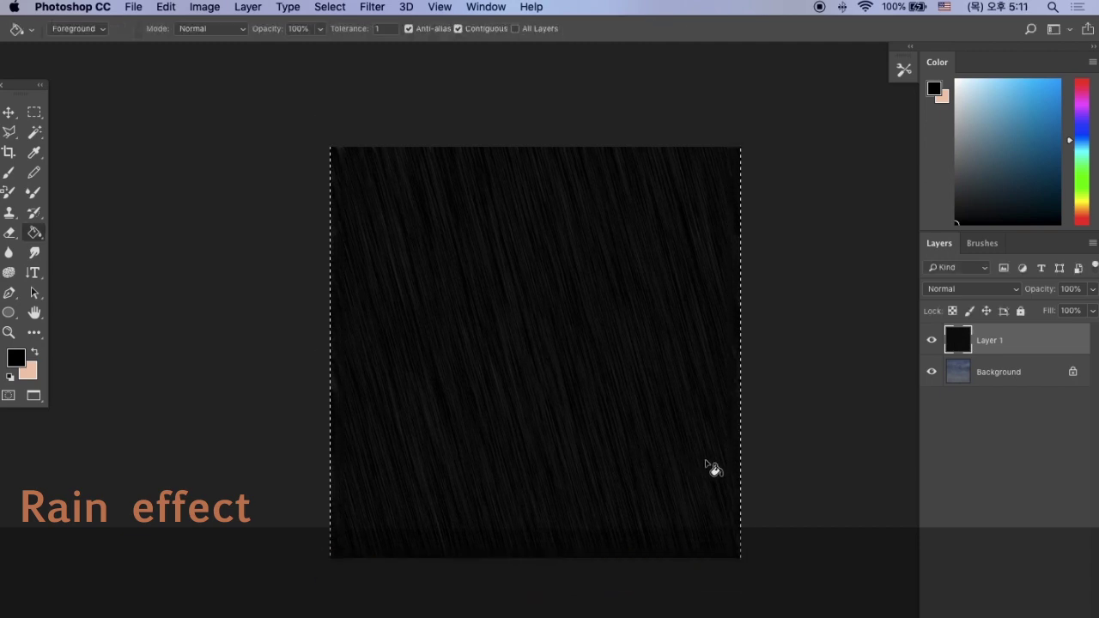
pyautogui.press('super+h')
pyautogui.press('super+0')
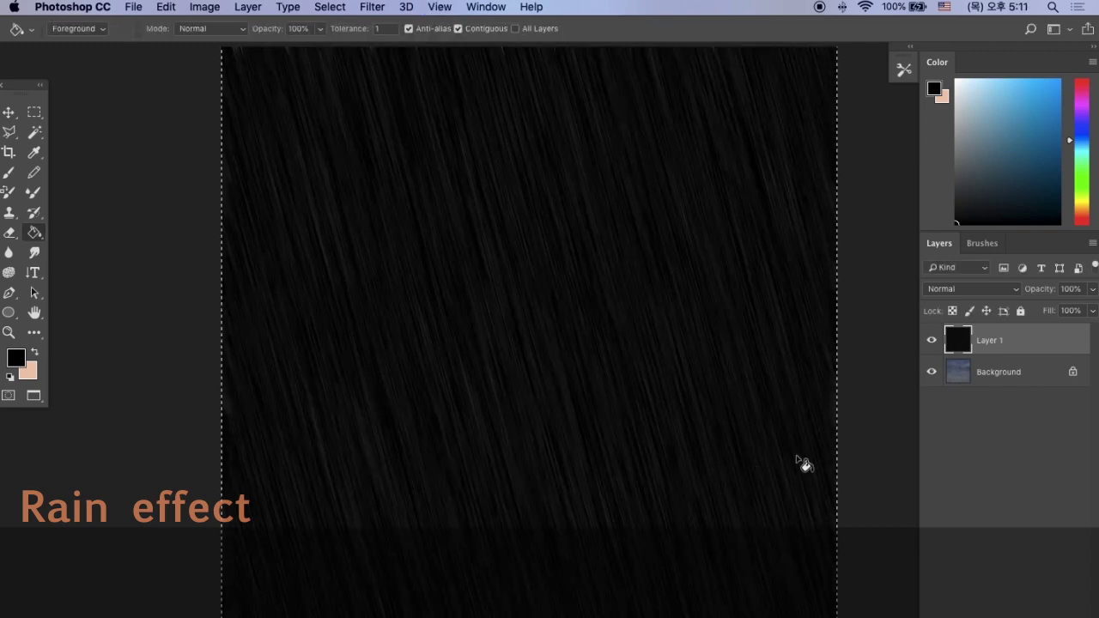
pyautogui.click(987, 290)
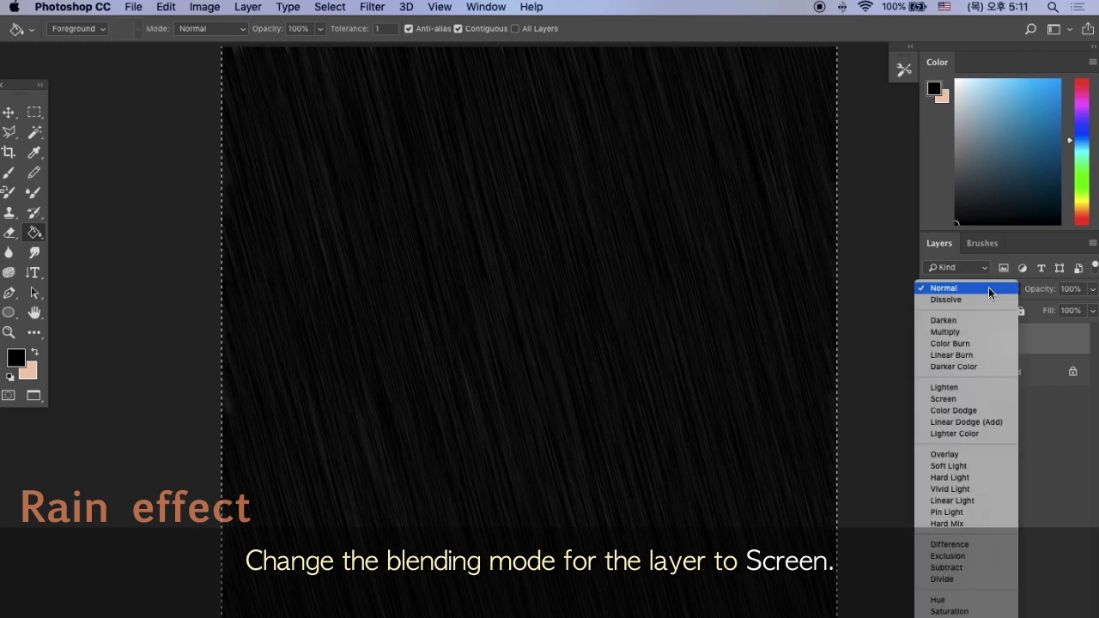
# Step: Set the rain layer's blend mode to Screen
pyautogui.click(943, 399)
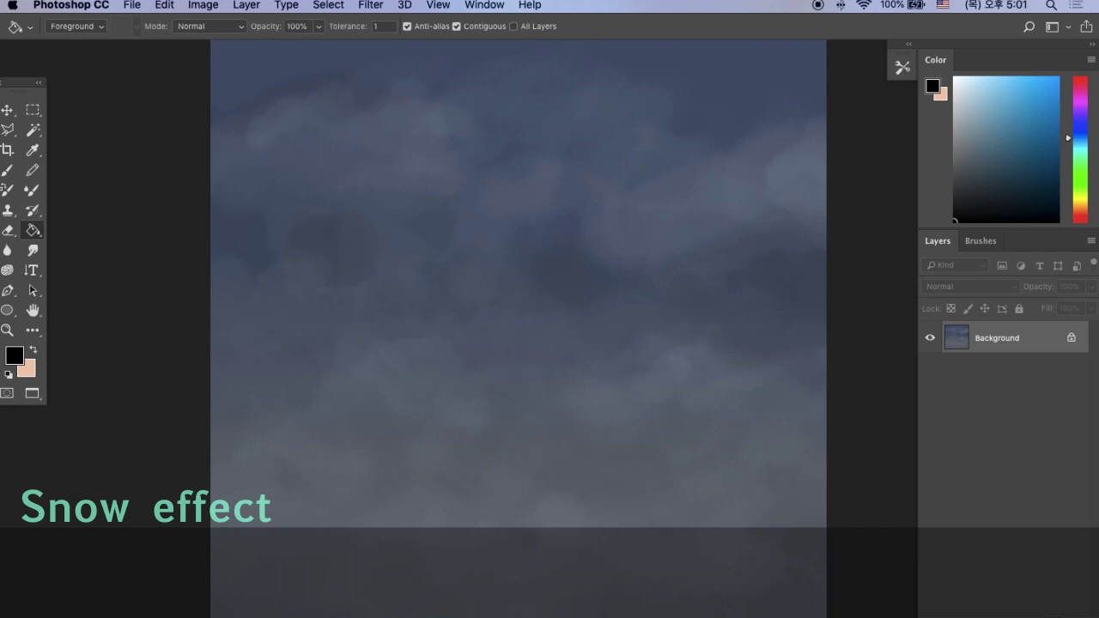
# Step: Add a black-filled snow layer and give it 63.61% monochromatic noise
pyautogui.hotkey('ctrl', 'shift', 'alt', 'n')
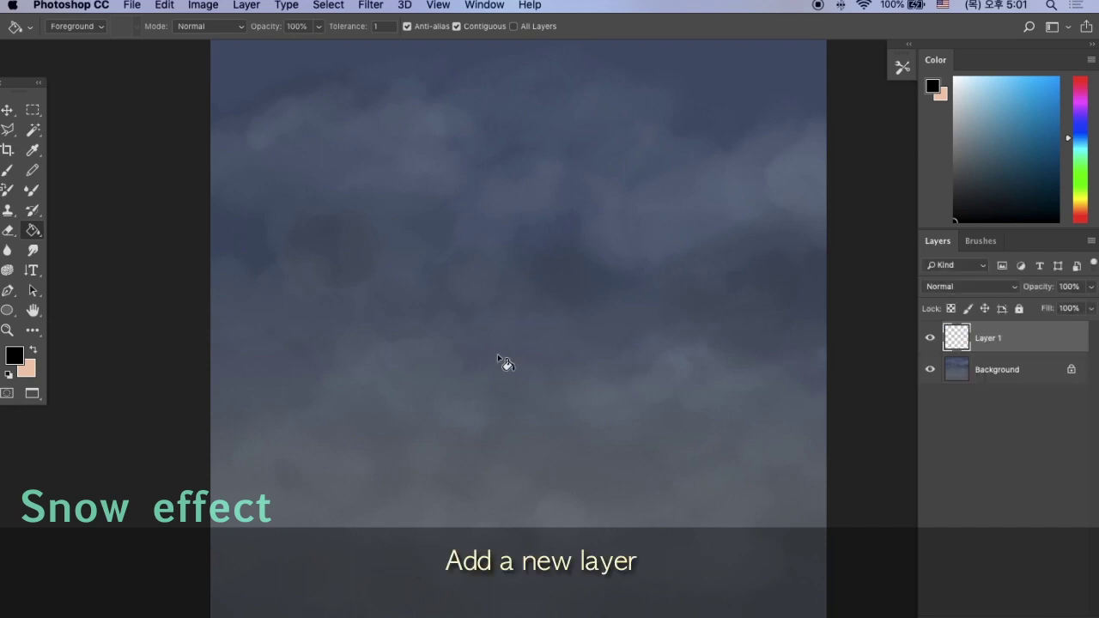
pyautogui.click(522, 325)
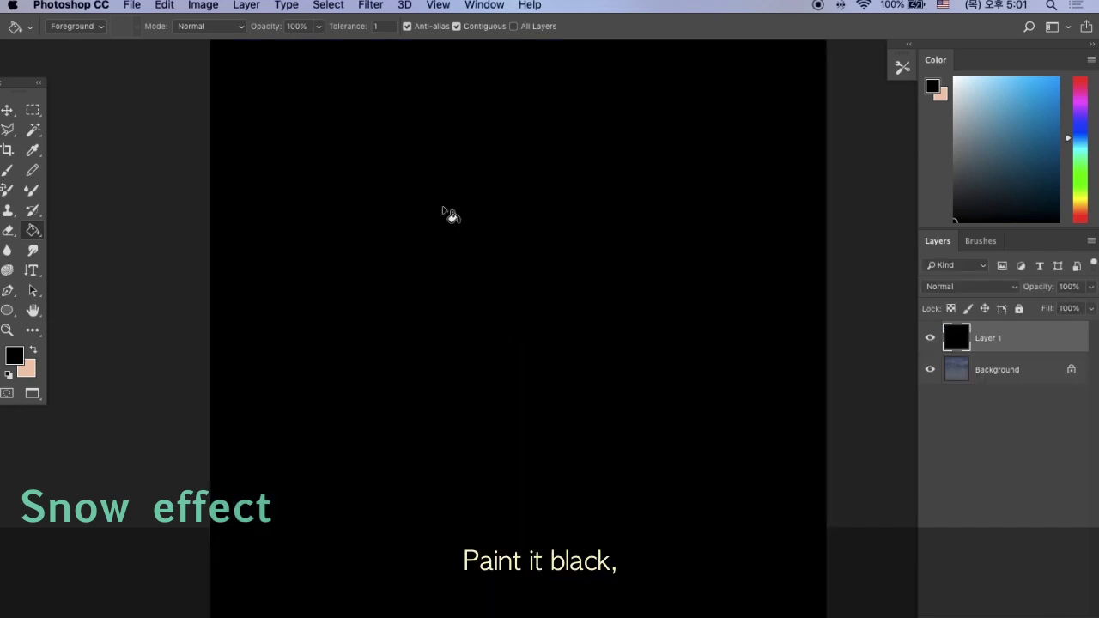
pyautogui.click(371, 5)
pyautogui.moveTo(382, 232)
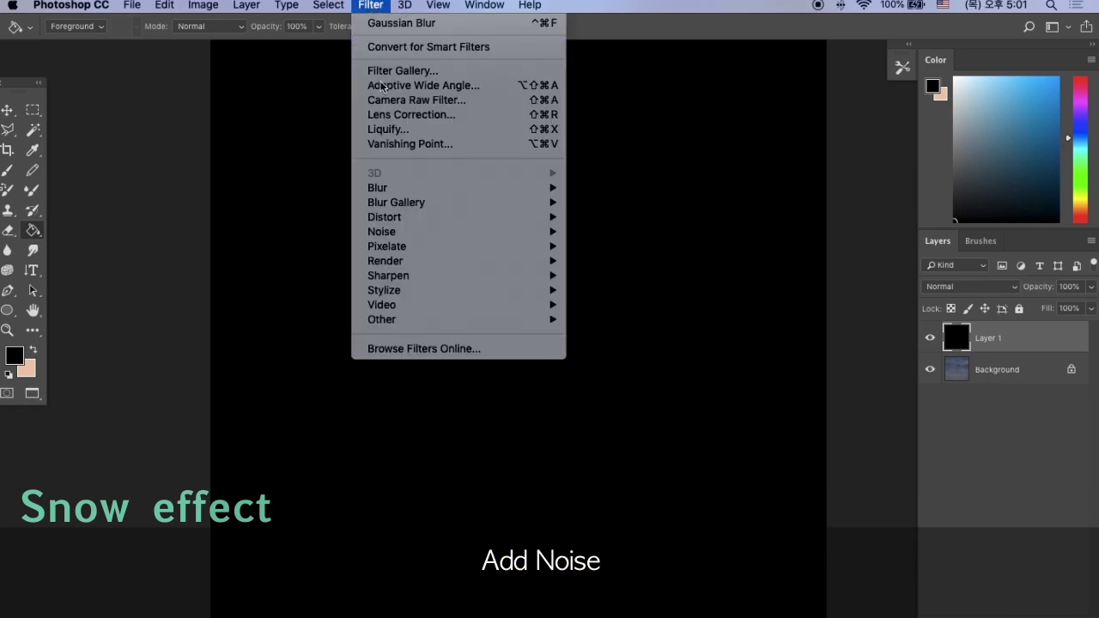
pyautogui.click(631, 234)
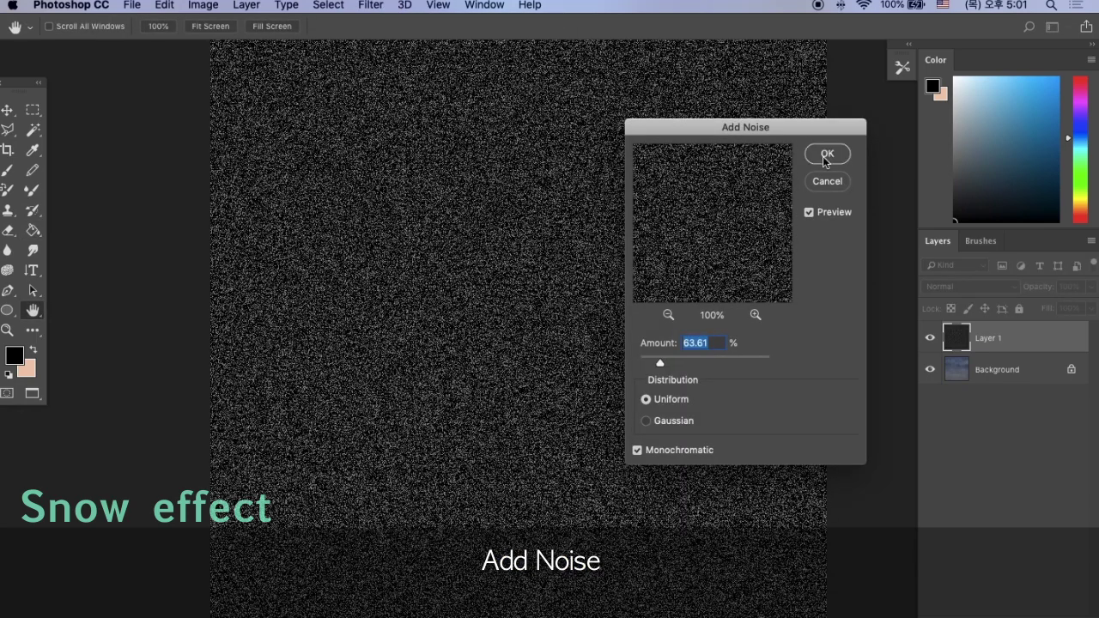
pyautogui.click(825, 155)
# Step: Apply Levels with input values 156, 1.00 and 168 to leave sparse snow dots
pyautogui.hotkey('ctrl', 'l')
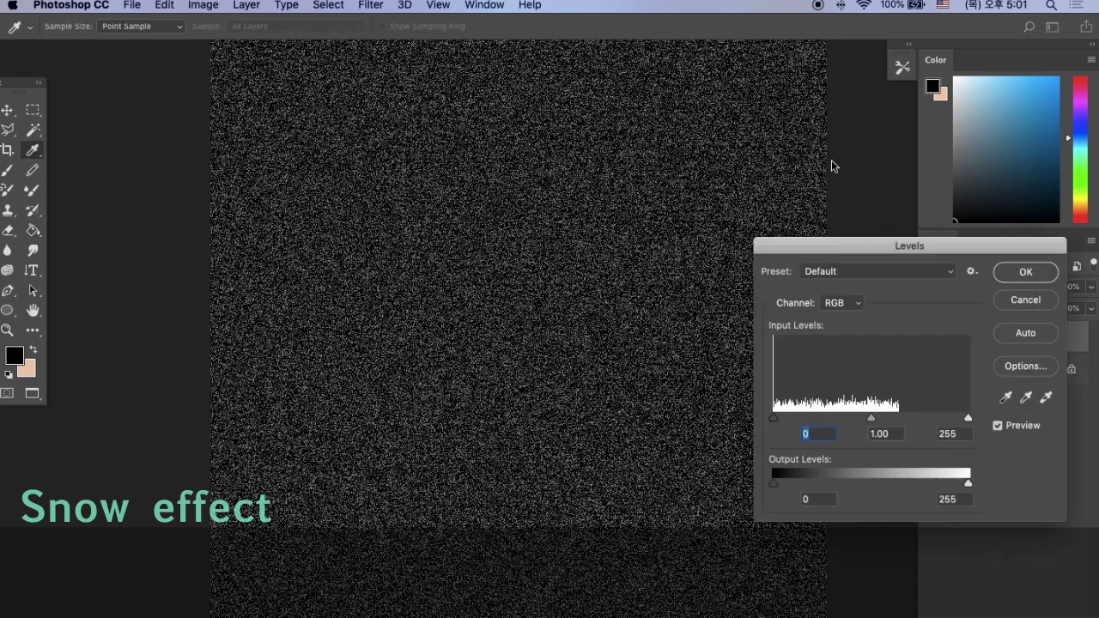
pyautogui.moveTo(968, 419); pyautogui.dragTo(893, 418)
pyautogui.moveTo(775, 424); pyautogui.dragTo(894, 421)
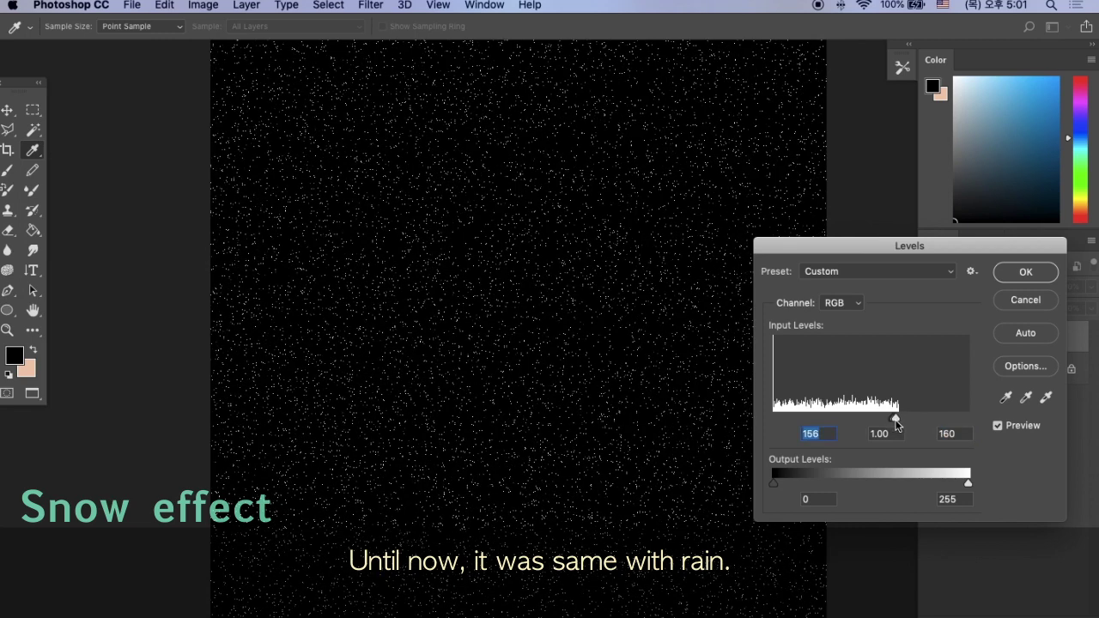
pyautogui.moveTo(898, 424); pyautogui.dragTo(895, 422)
pyautogui.click(893, 424)
pyautogui.click(1026, 275)
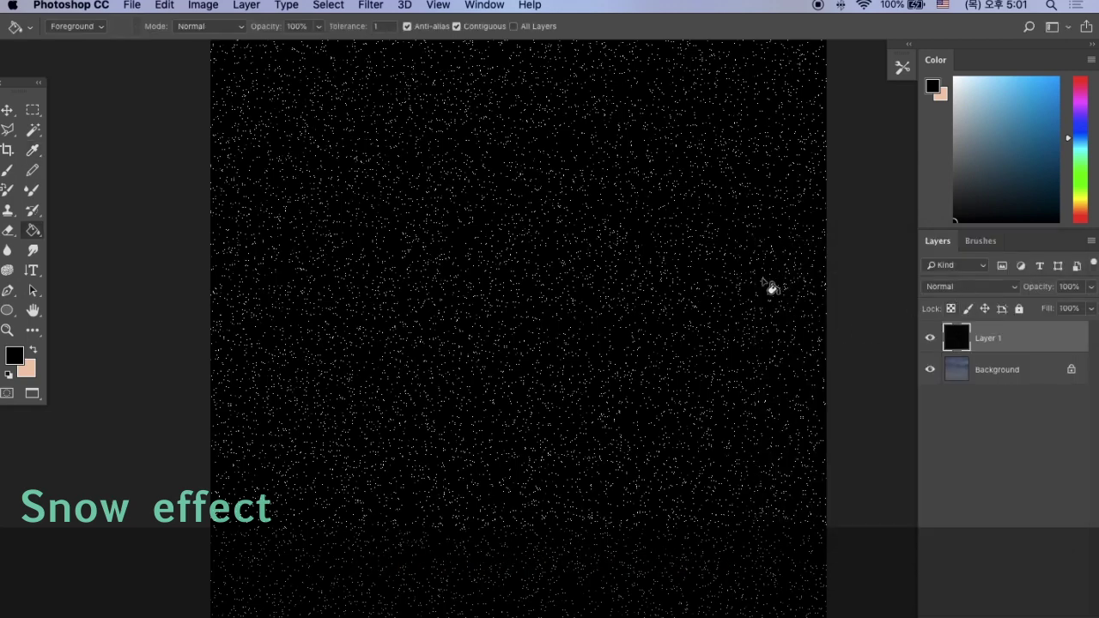
# Step: Soften the snow dots with a 1.4-pixel Gaussian Blur and set Layer 1 to Screen
pyautogui.click(370, 7)
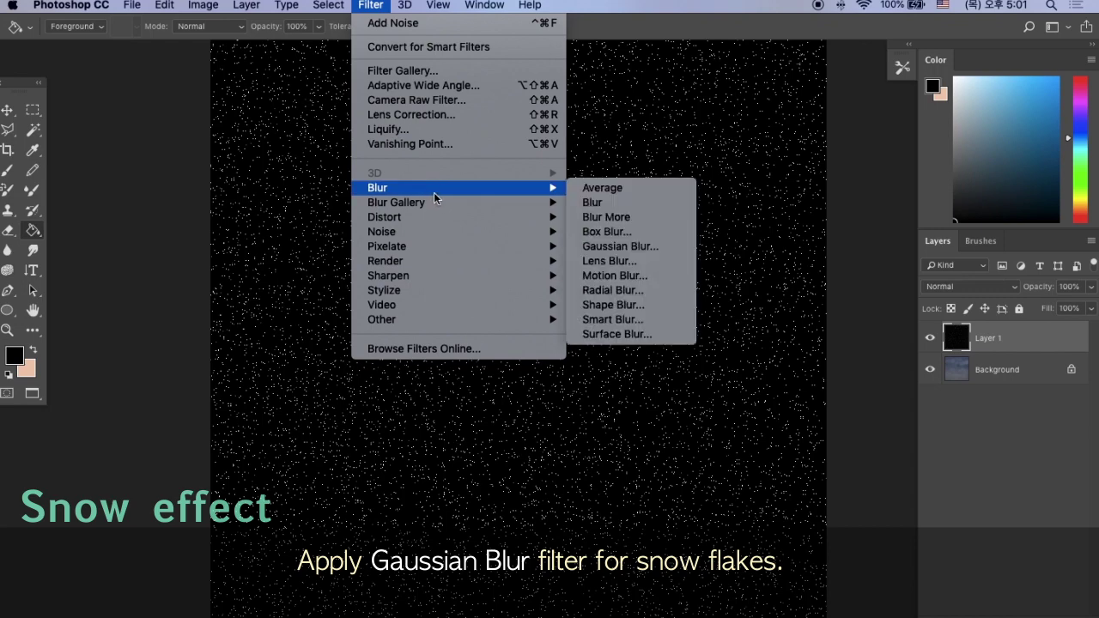
pyautogui.moveTo(452, 187)
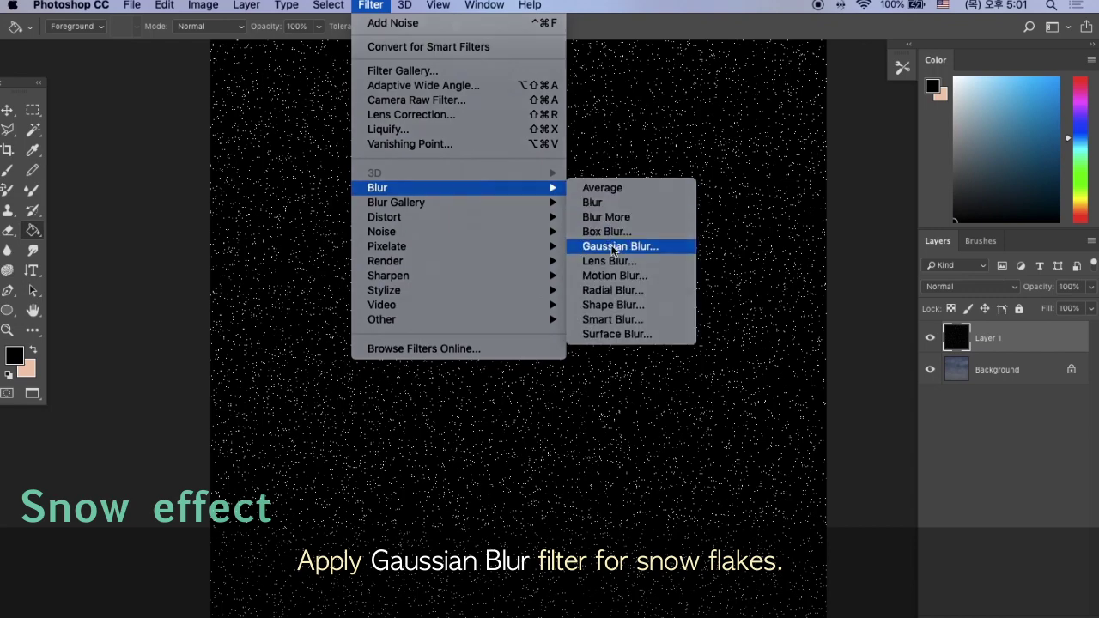
pyautogui.click(613, 249)
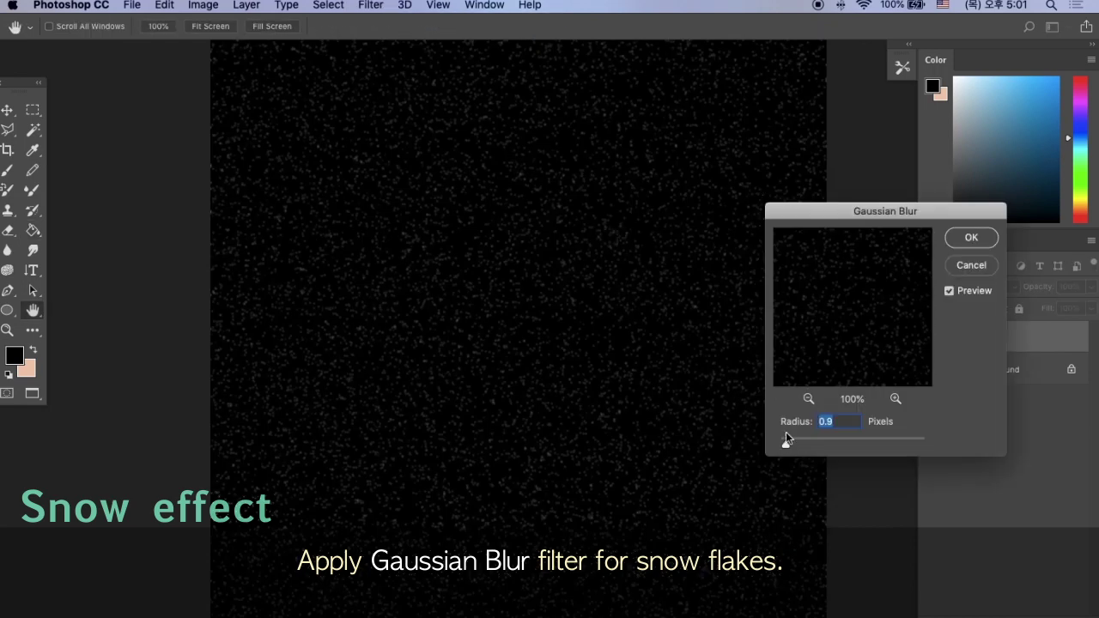
pyautogui.moveTo(784, 444); pyautogui.dragTo(799, 444)
pyautogui.click(969, 241)
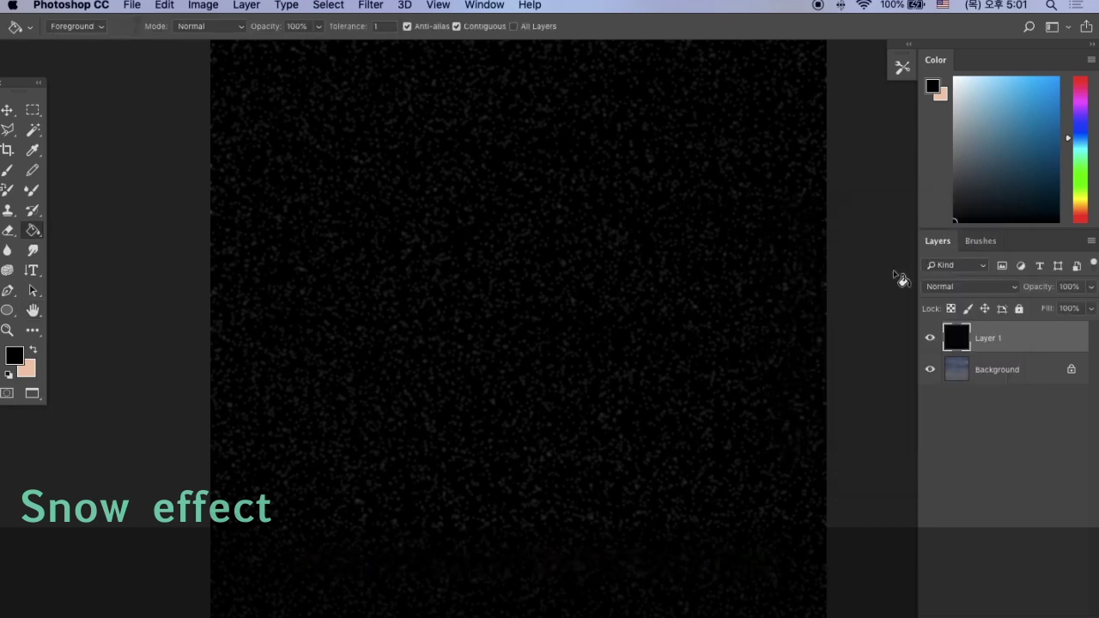
pyautogui.click(985, 288)
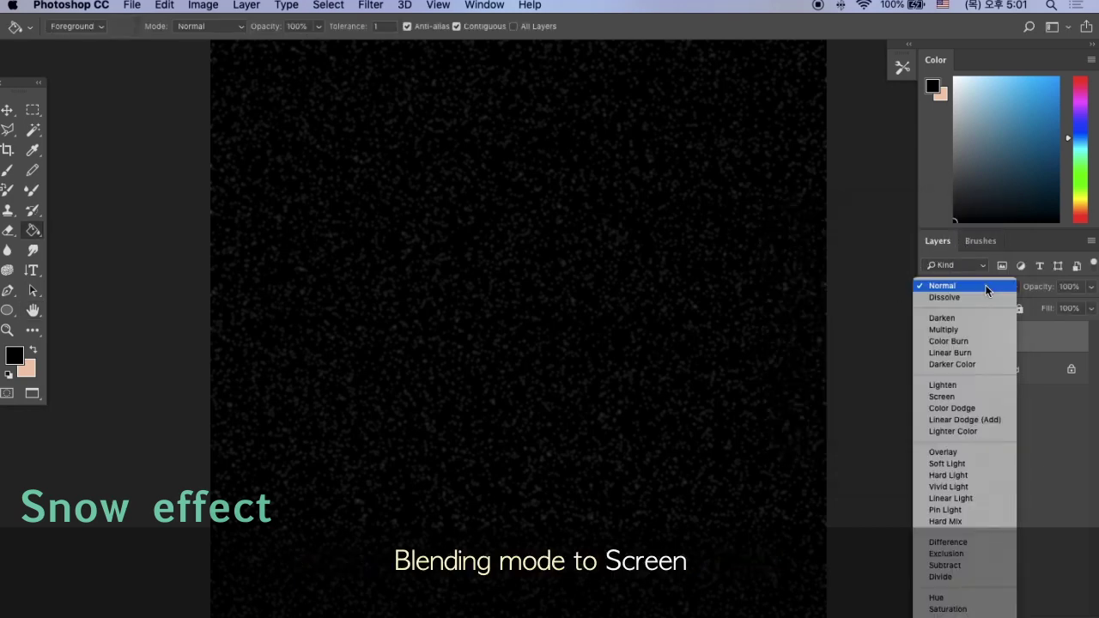
pyautogui.click(942, 397)
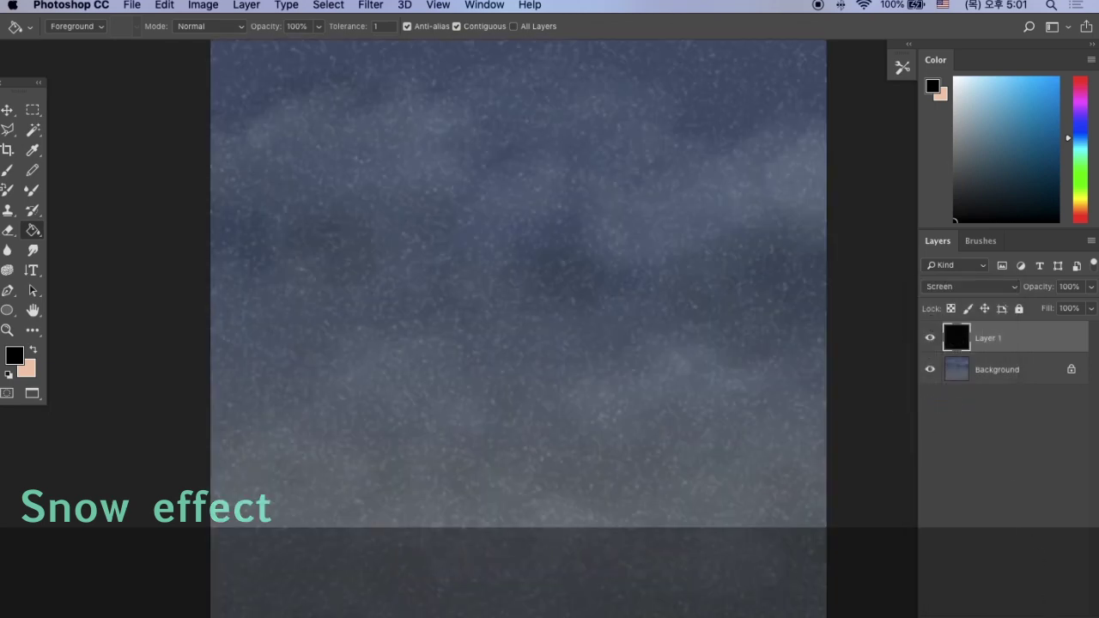
# Step: Add a new Layer 2 and fill a square selection in the canvas centre with black
pyautogui.hotkey('ctrl', 'shift', 'alt', 'n')
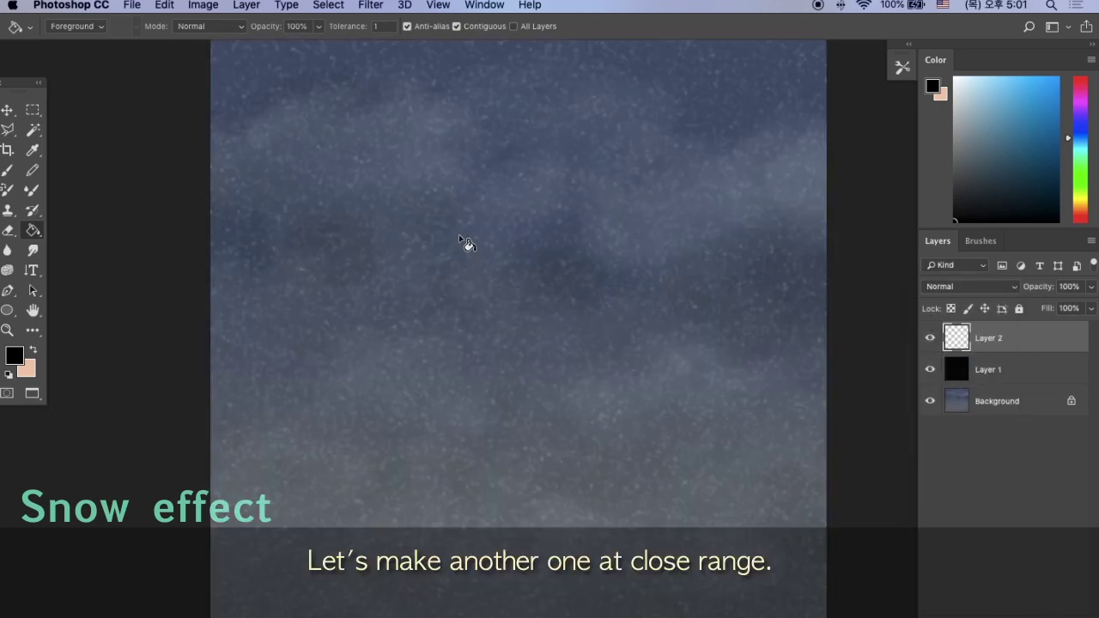
pyautogui.press('m')
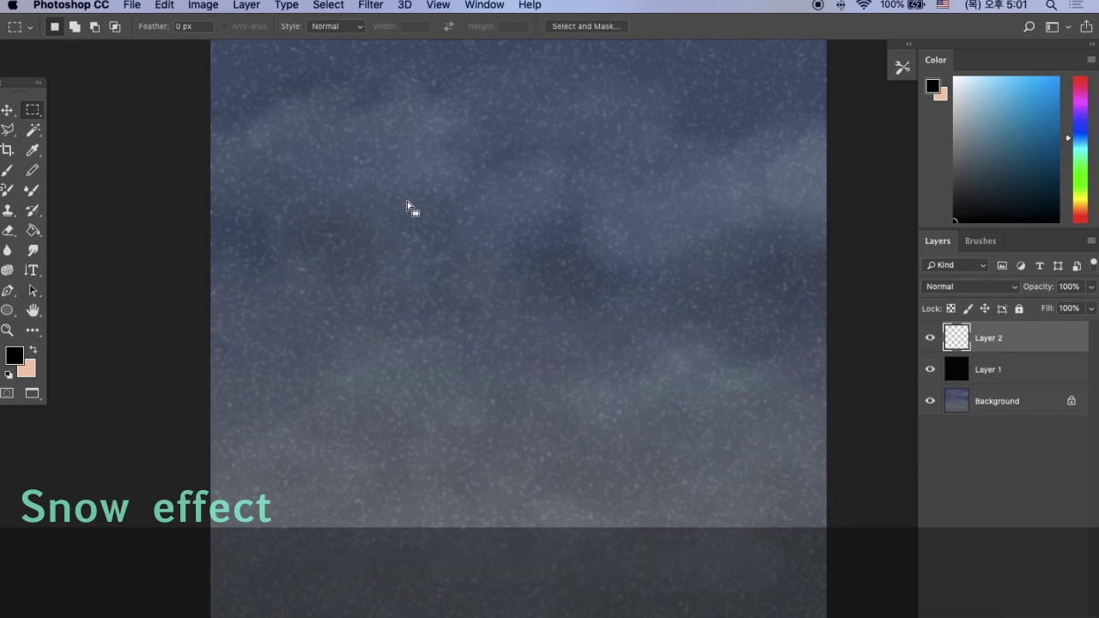
pyautogui.moveTo(398, 194); pyautogui.dragTo(663, 472)
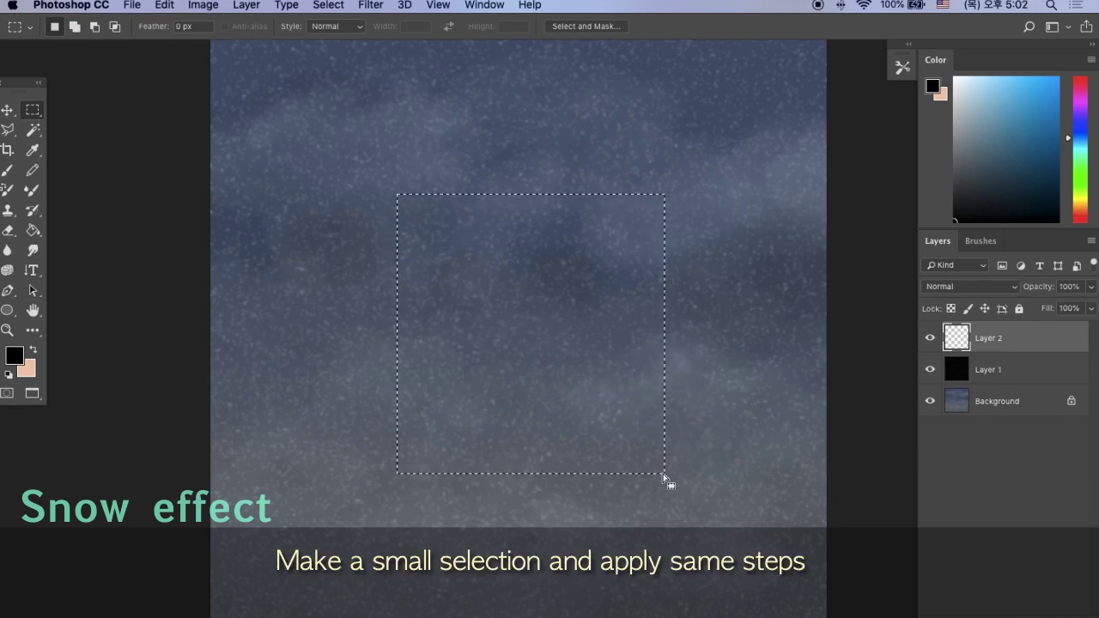
pyautogui.press('g')
pyautogui.click(564, 364)
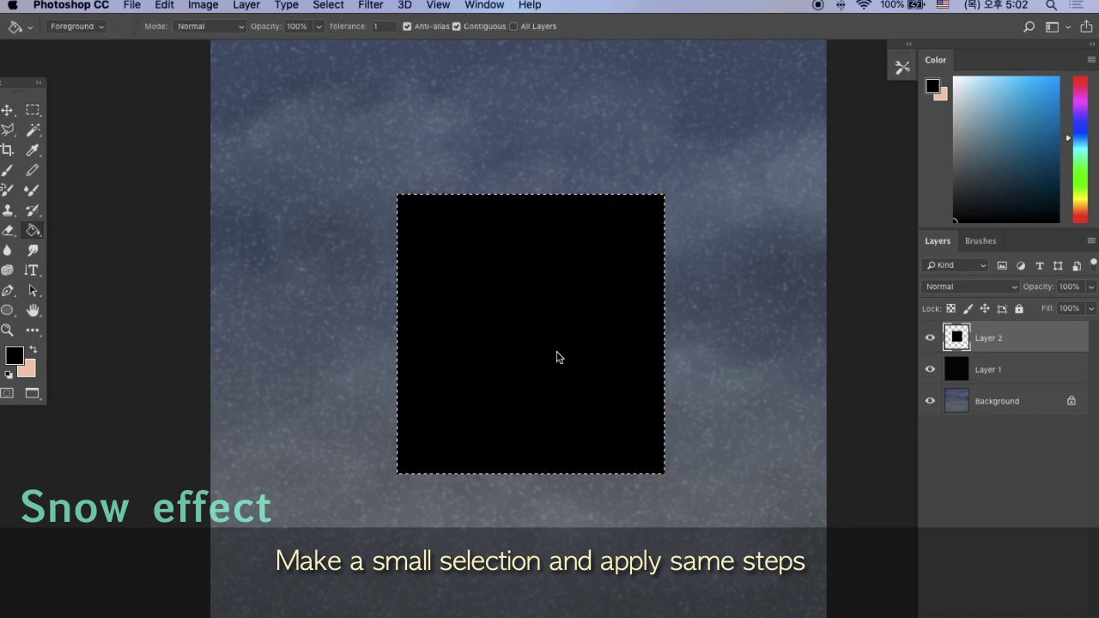
# Step: Add noise to the black square, then use Levels 156/158 to leave sparse white specks
pyautogui.click(371, 6)
pyautogui.moveTo(446, 232)
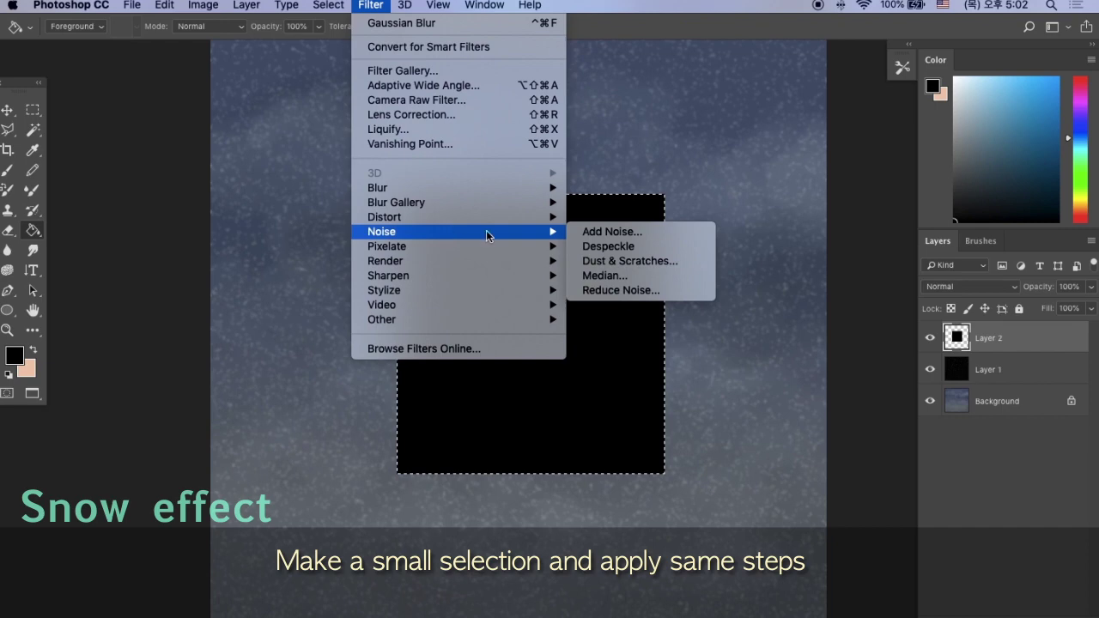
pyautogui.click(611, 232)
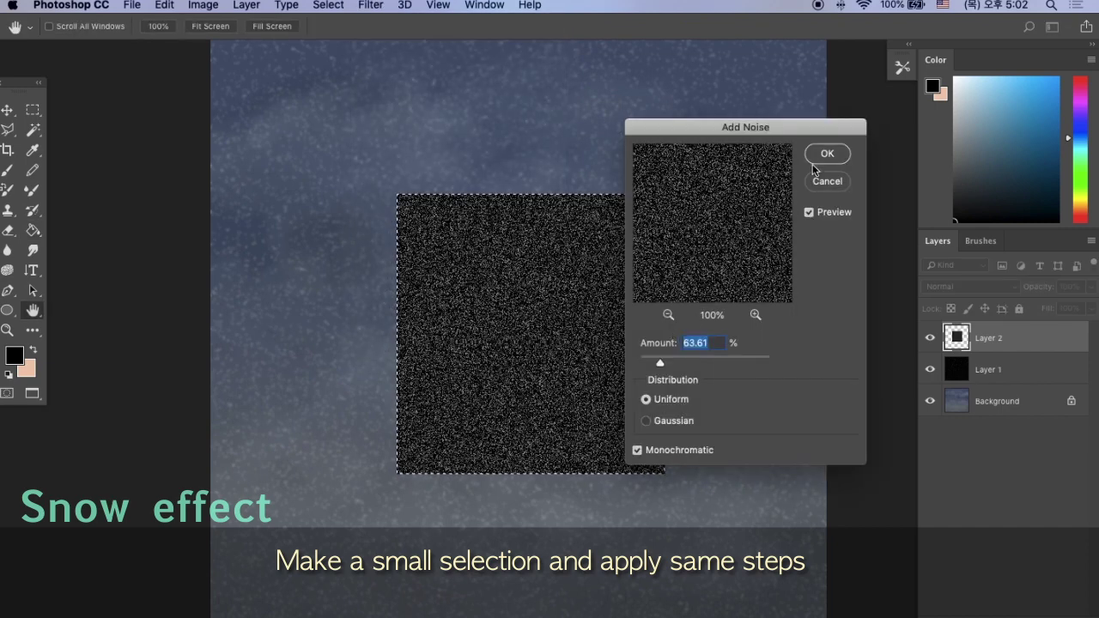
pyautogui.click(824, 155)
pyautogui.hotkey('ctrl', 'l')
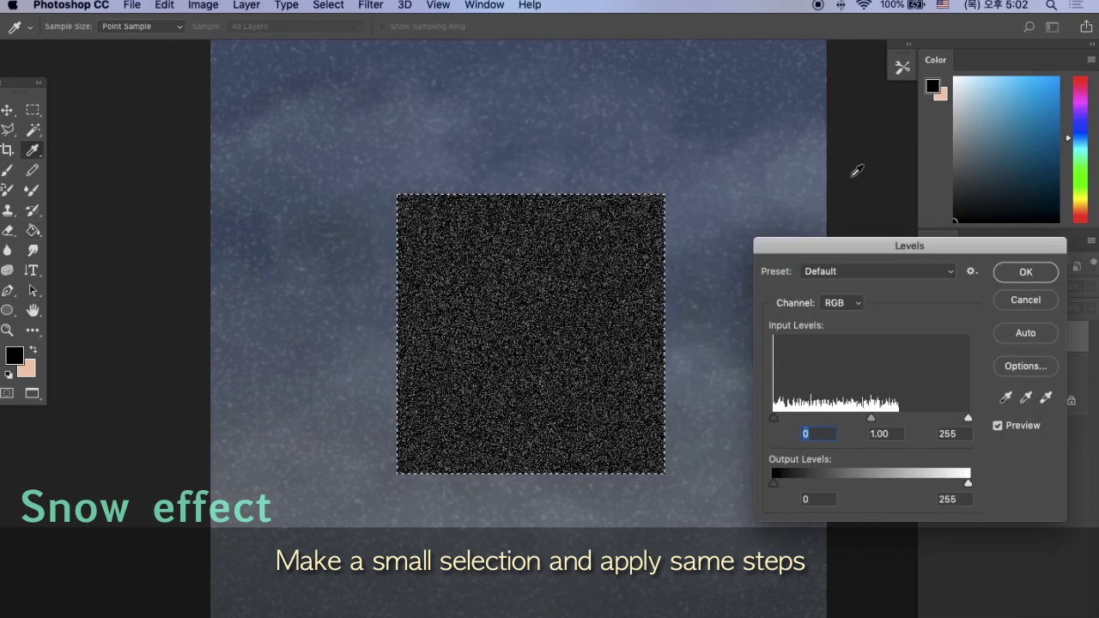
pyautogui.moveTo(969, 415)
pyautogui.mouseDown()
pyautogui.moveTo(878, 417)
pyautogui.moveTo(894, 418)
pyautogui.mouseUp()
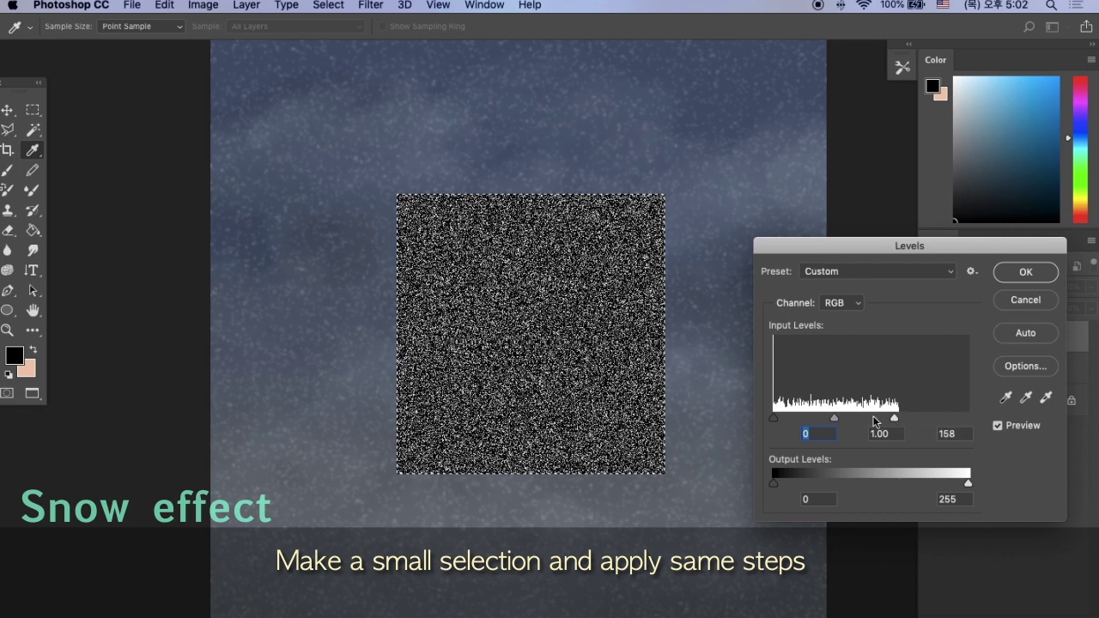
pyautogui.moveTo(776, 419); pyautogui.dragTo(895, 420)
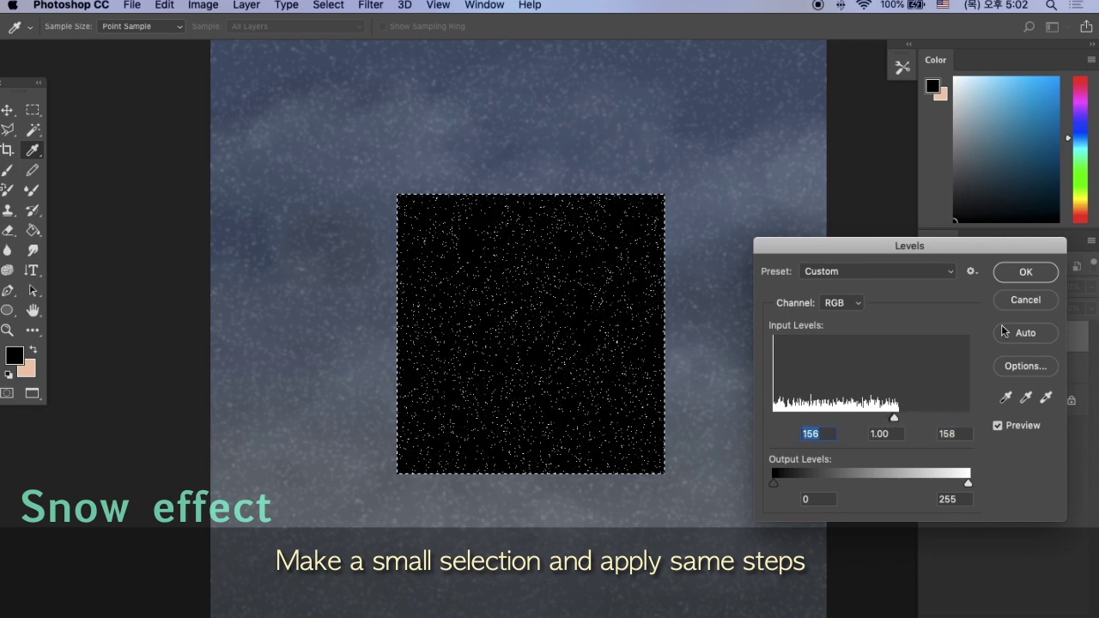
pyautogui.click(1026, 272)
pyautogui.press('g')
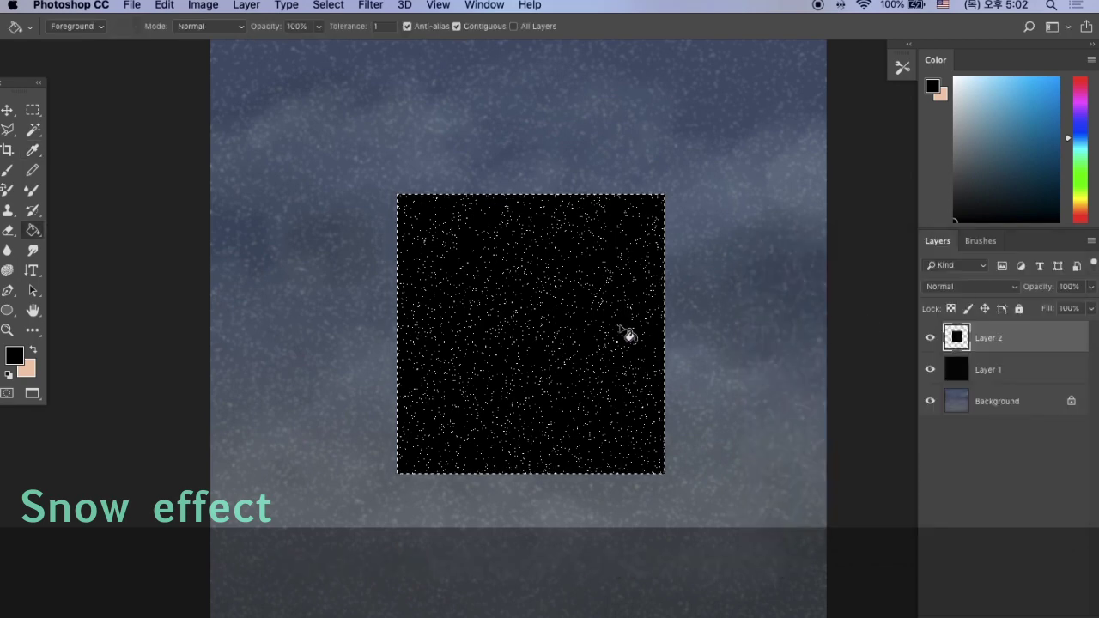
# Step: Free-transform the Layer 2 snow square out to all four canvas edges, enlarging its specks
pyautogui.hotkey('ctrl', '-')
pyautogui.hotkey('ctrl', 't')
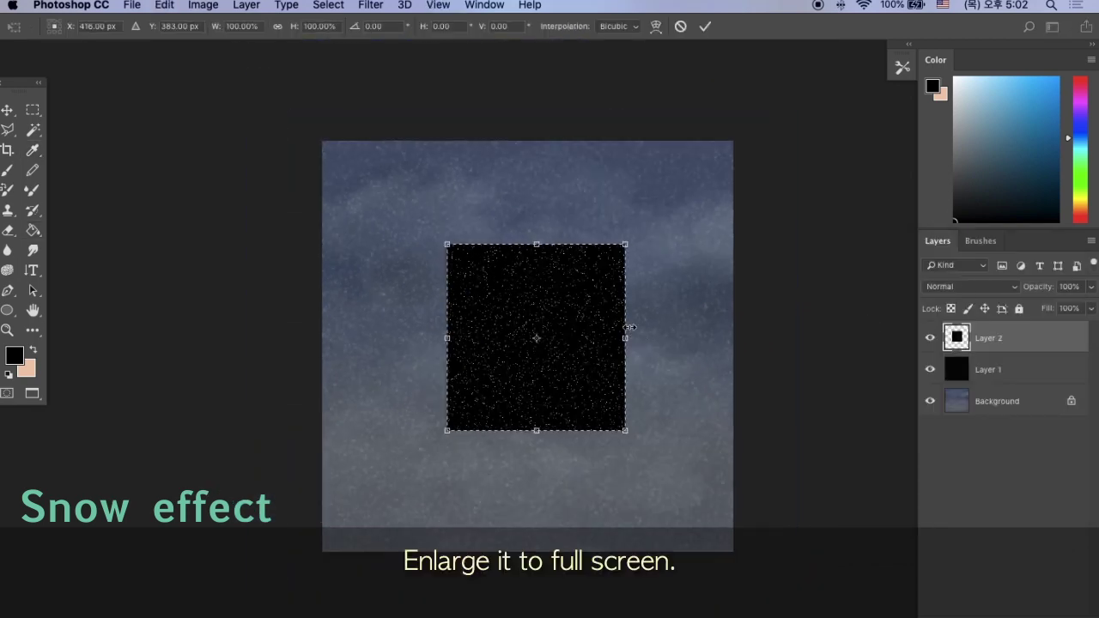
pyautogui.moveTo(535, 245); pyautogui.dragTo(529, 134)
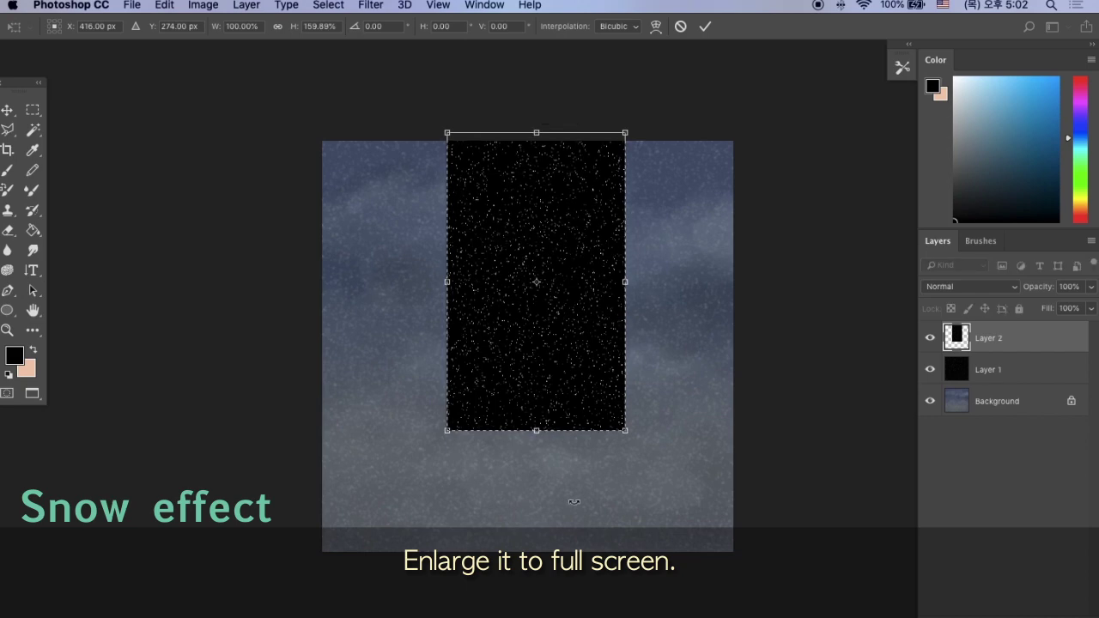
pyautogui.moveTo(536, 431); pyautogui.dragTo(536, 551)
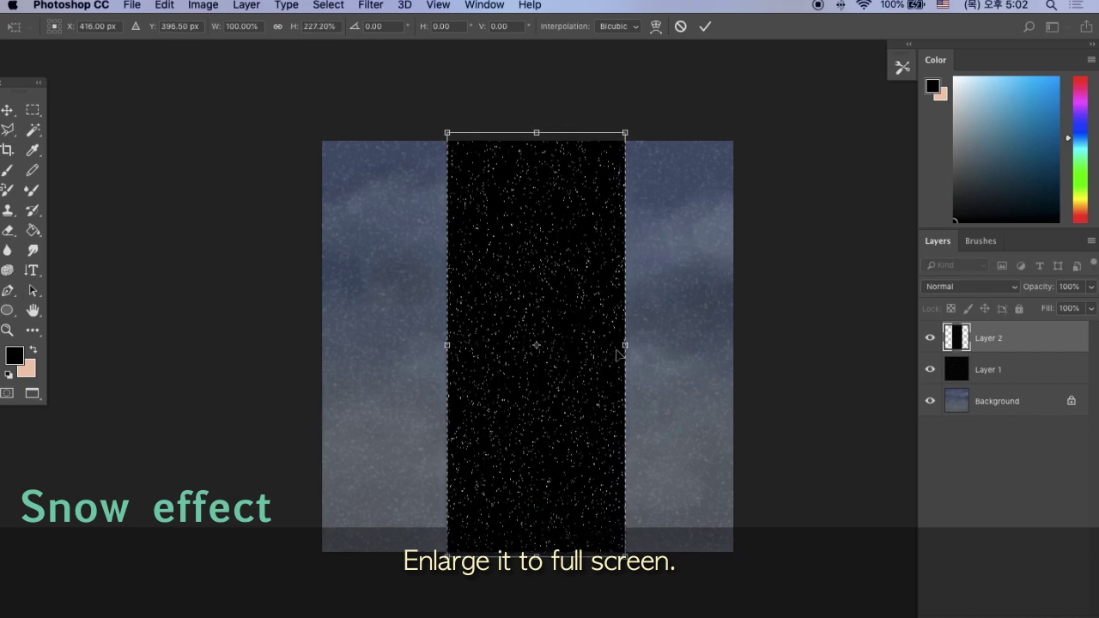
pyautogui.moveTo(625, 348); pyautogui.dragTo(740, 345)
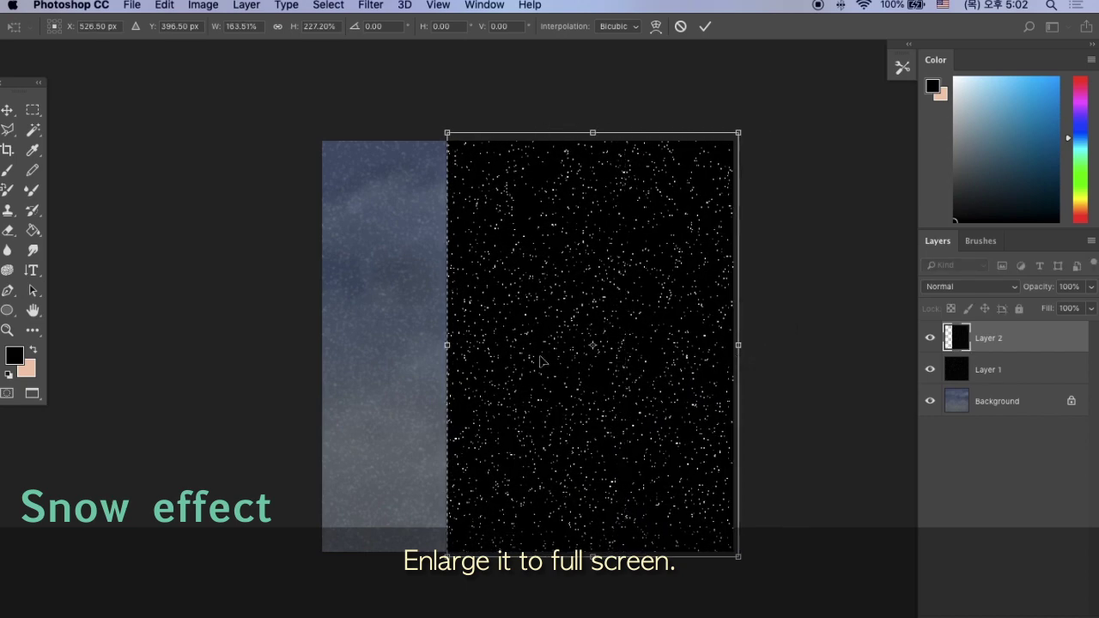
pyautogui.moveTo(447, 346); pyautogui.dragTo(323, 346)
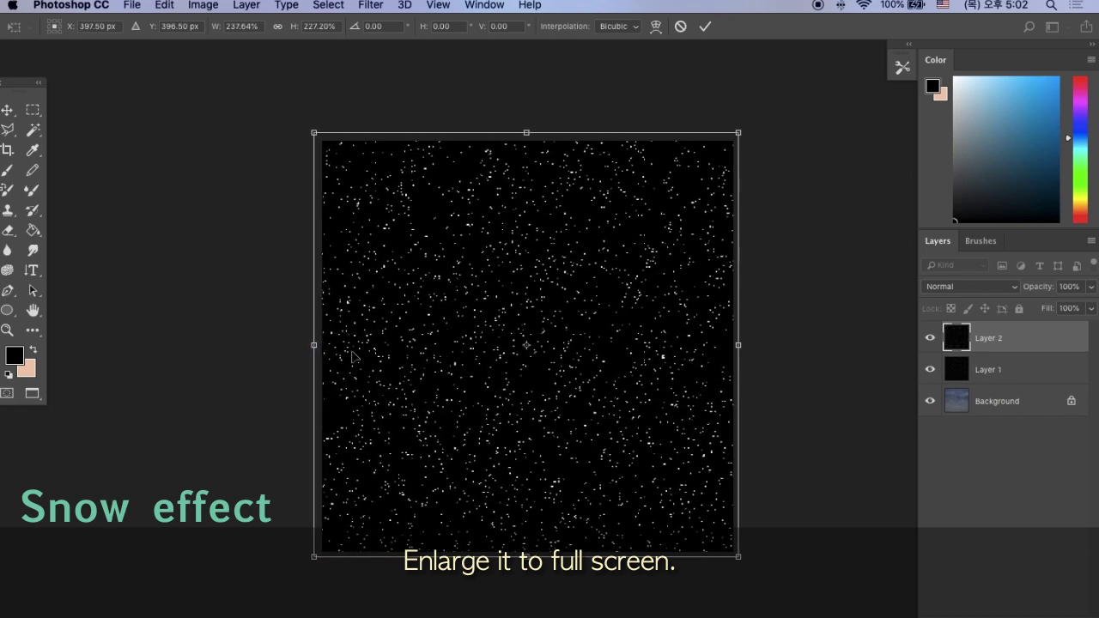
pyautogui.press('Return')
pyautogui.press('g')
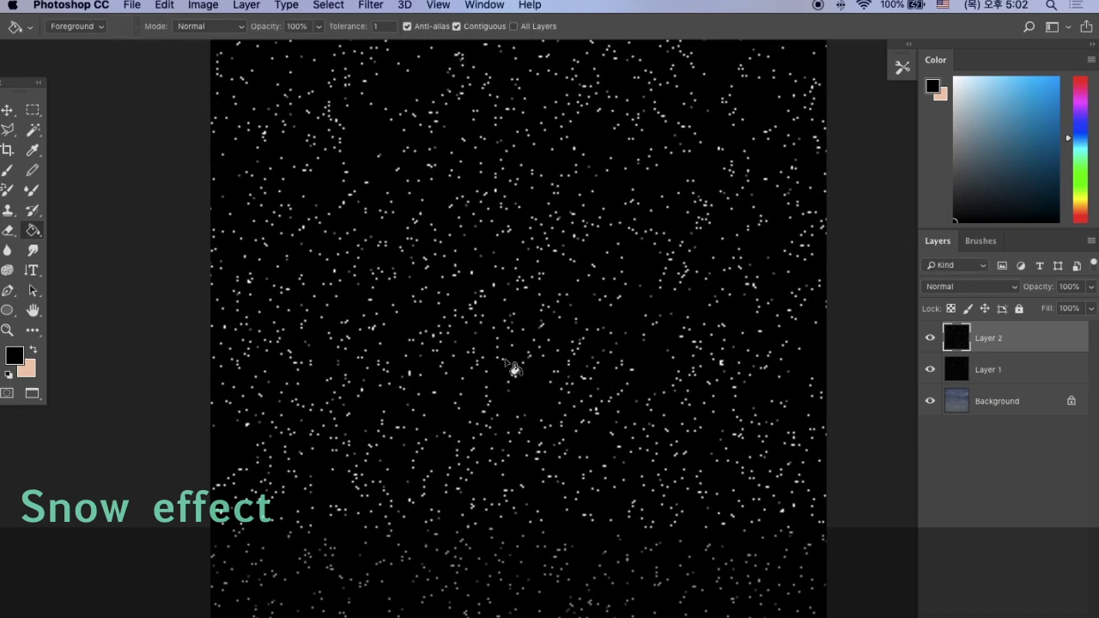
# Step: Give Layer 2 a 1.2-pixel Gaussian Blur and set its blend mode to Screen
pyautogui.click(371, 6)
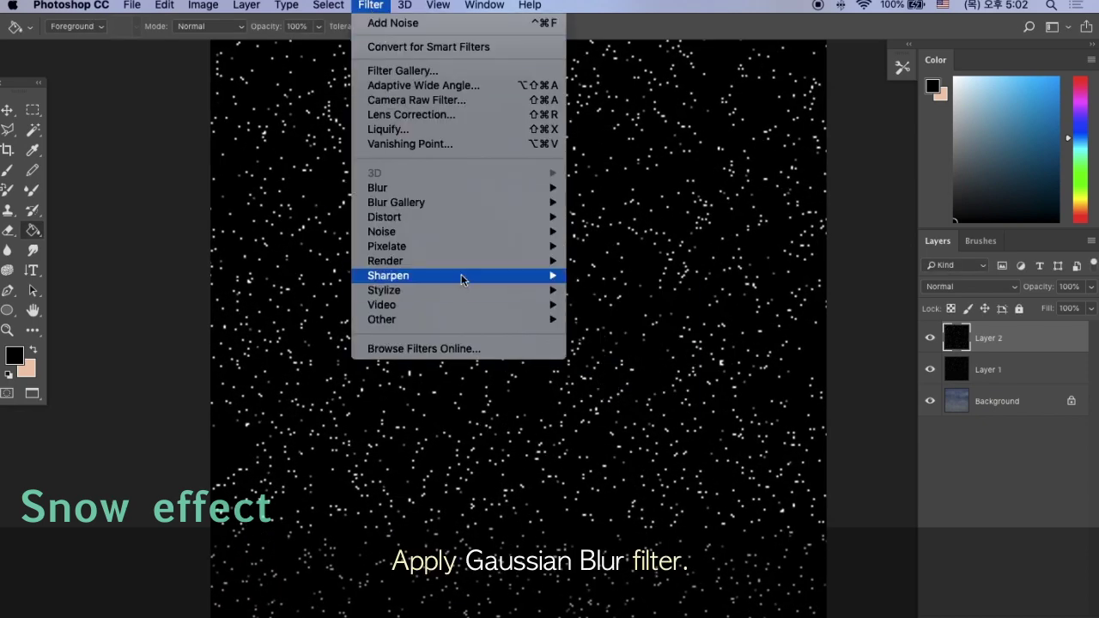
pyautogui.moveTo(378, 187)
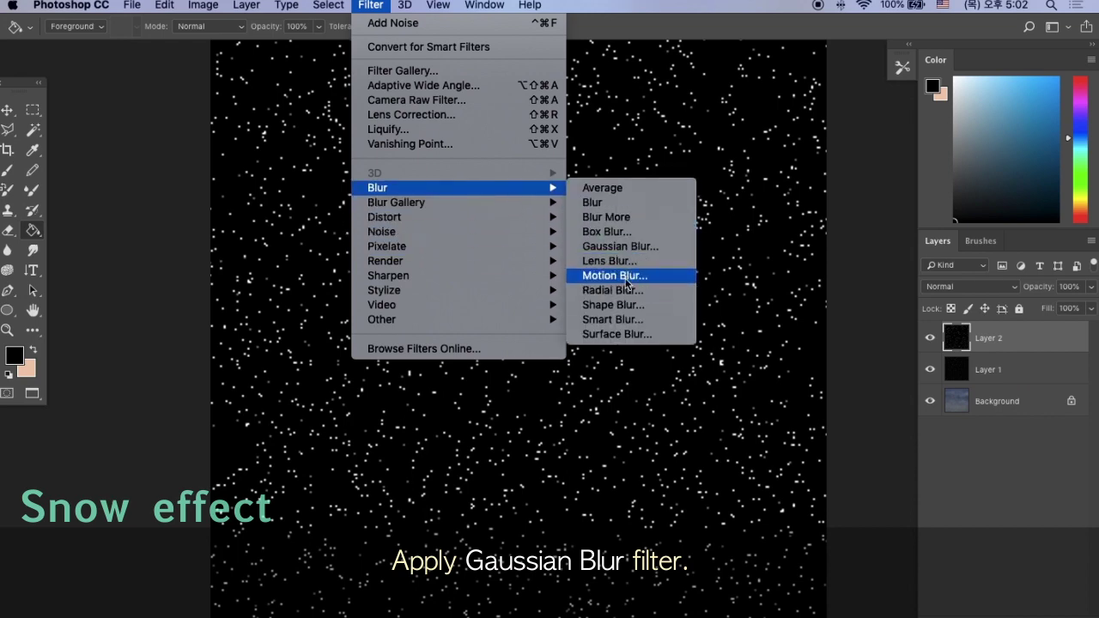
pyautogui.click(627, 248)
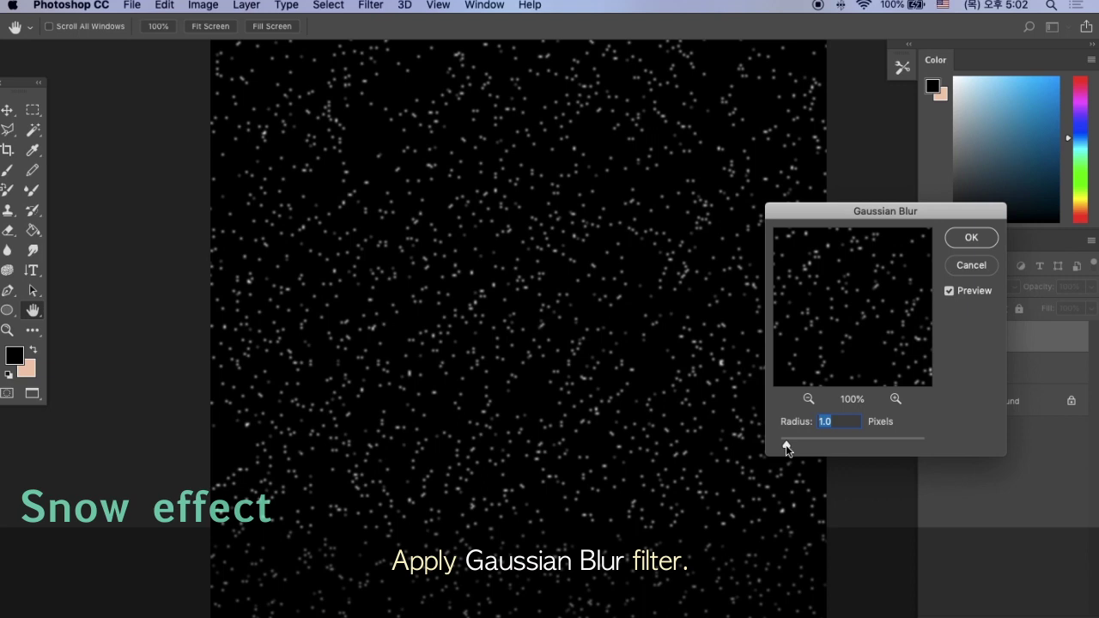
pyautogui.moveTo(786, 445); pyautogui.dragTo(787, 444)
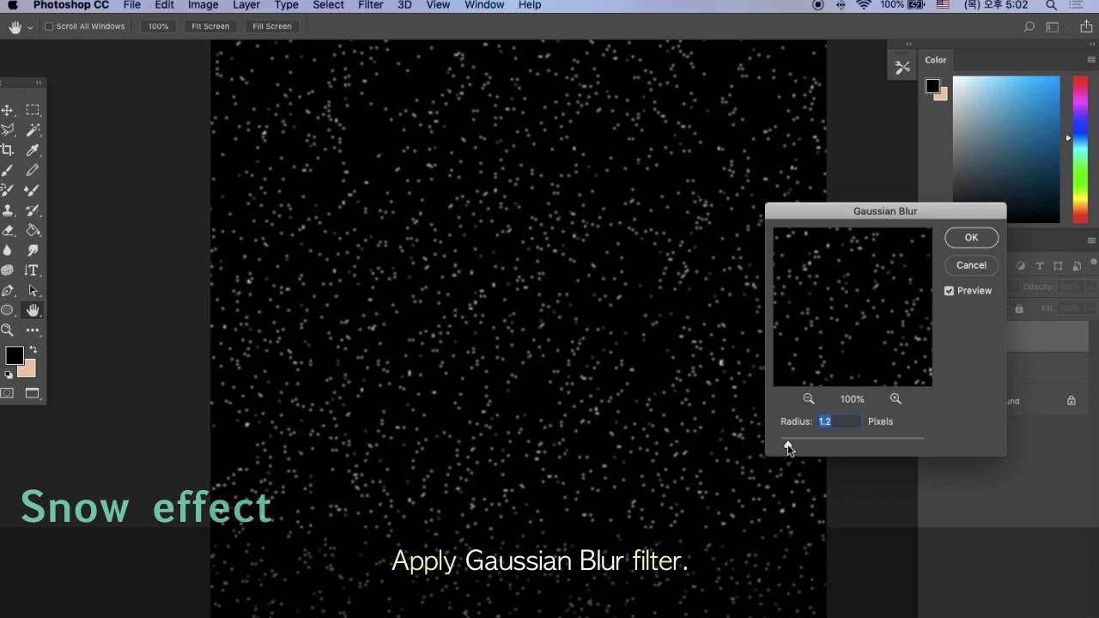
pyautogui.click(970, 238)
pyautogui.click(982, 292)
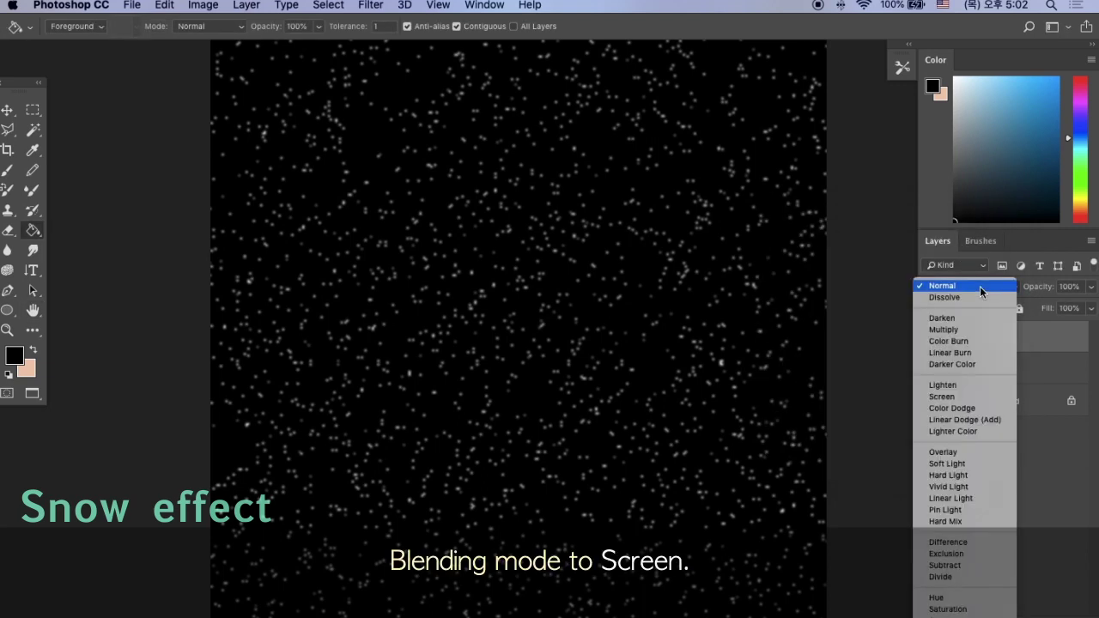
pyautogui.click(958, 397)
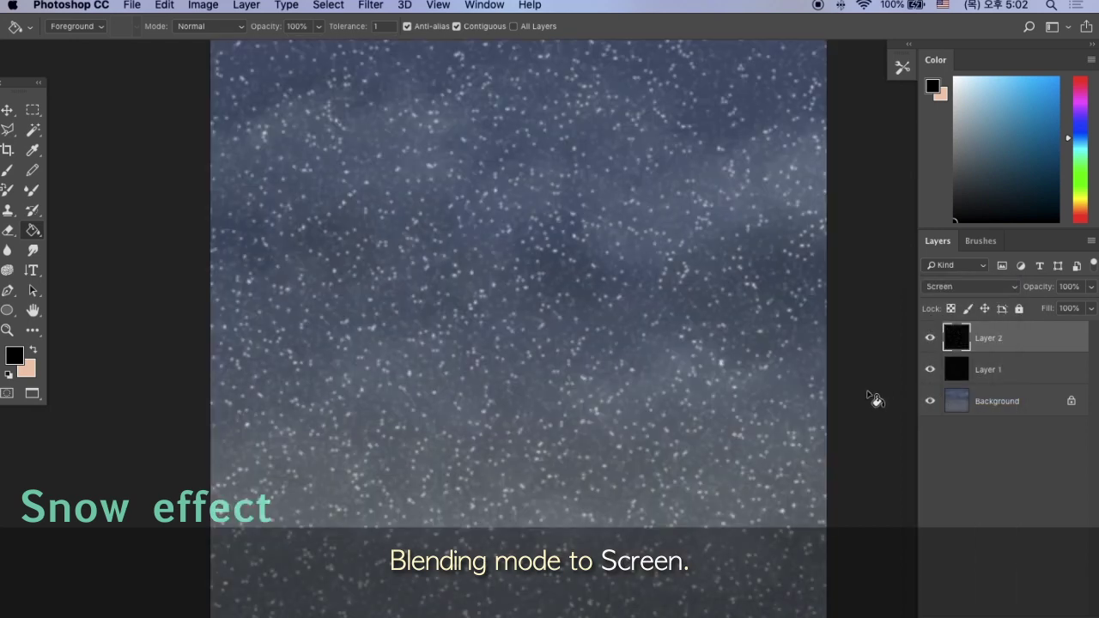